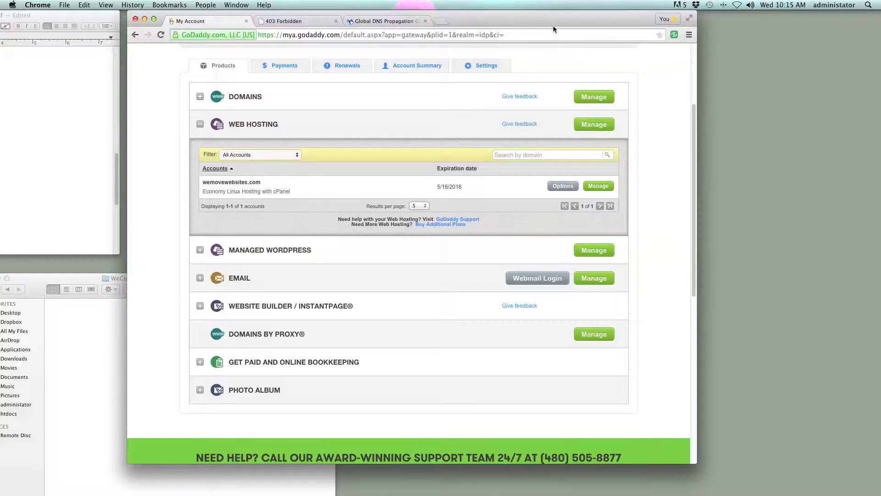
- Place the GoDaddy browser window on the right with the TextEdit notes window beside it
drag(551, 21, 649, 21)
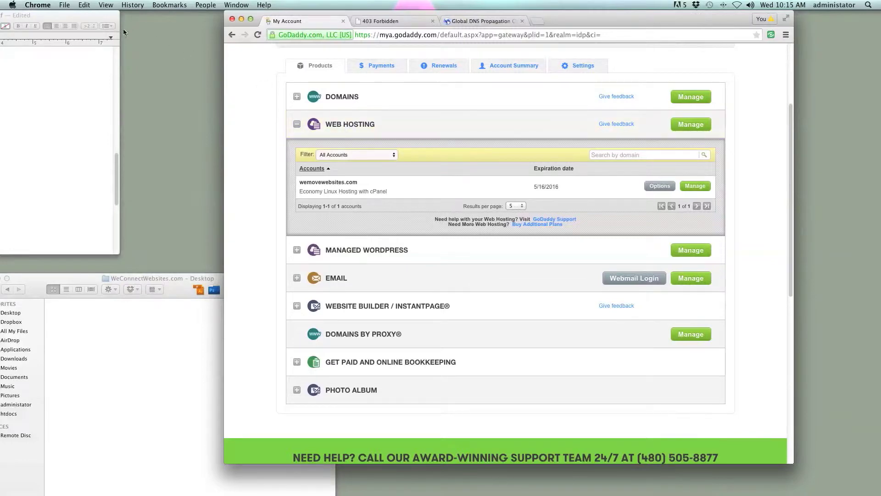
drag(105, 18, 211, 10)
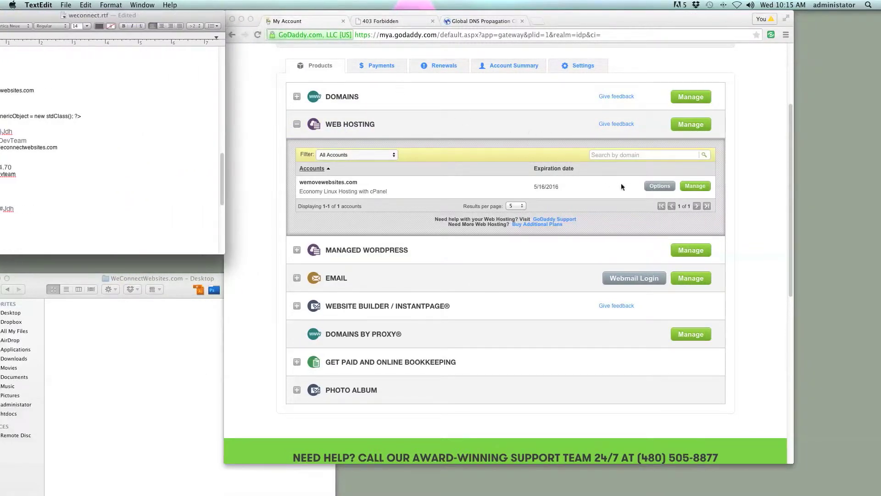
- Open Manage on the wemovewebsites.com hosting plan and pick wemovewebsites.com as the cPanel domain
click(701, 186)
click(699, 187)
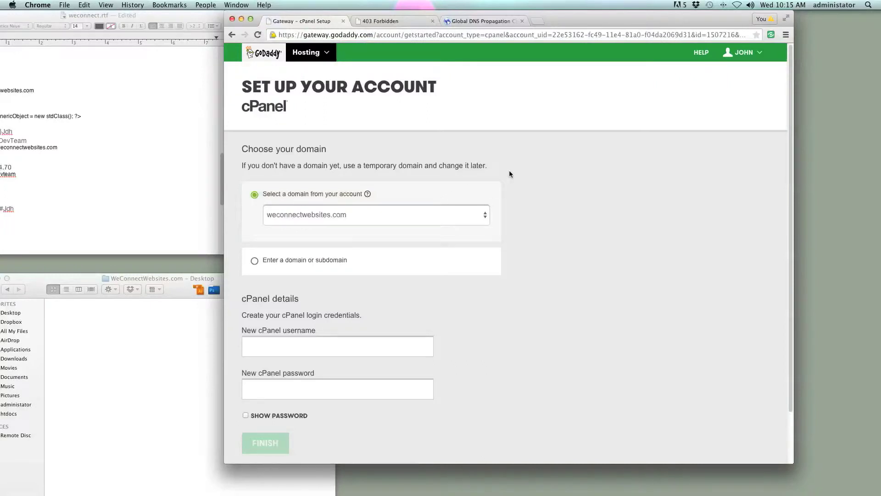
scroll(509, 174, down, 2)
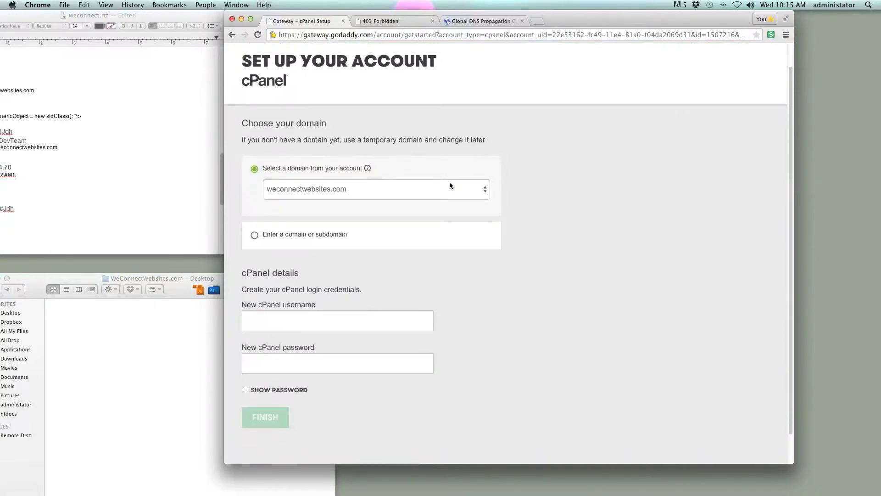
click(446, 186)
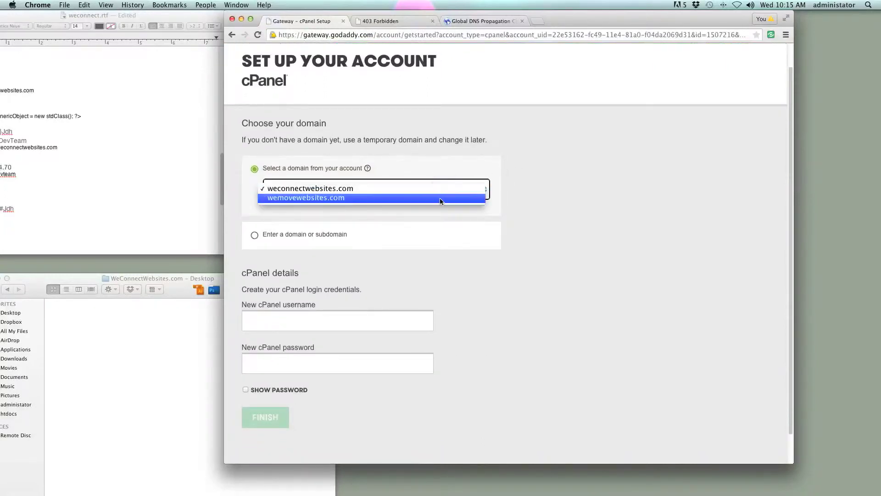
click(440, 197)
scroll(514, 203, down, 2)
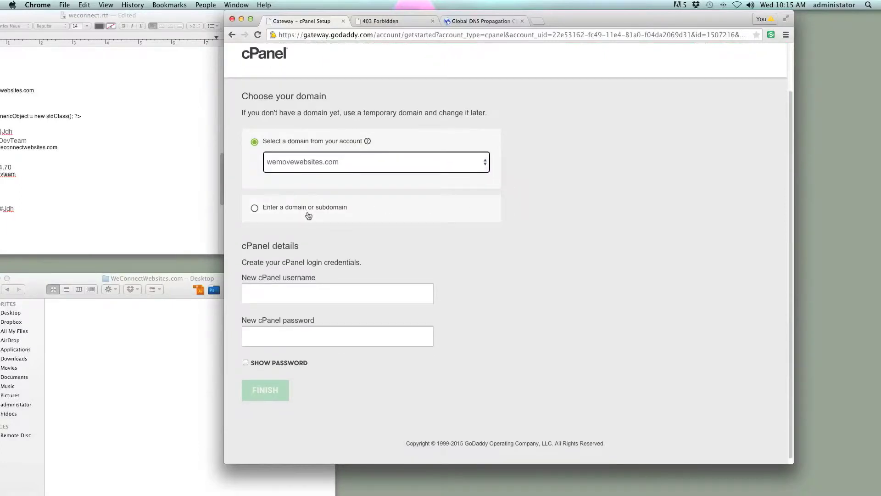
click(324, 209)
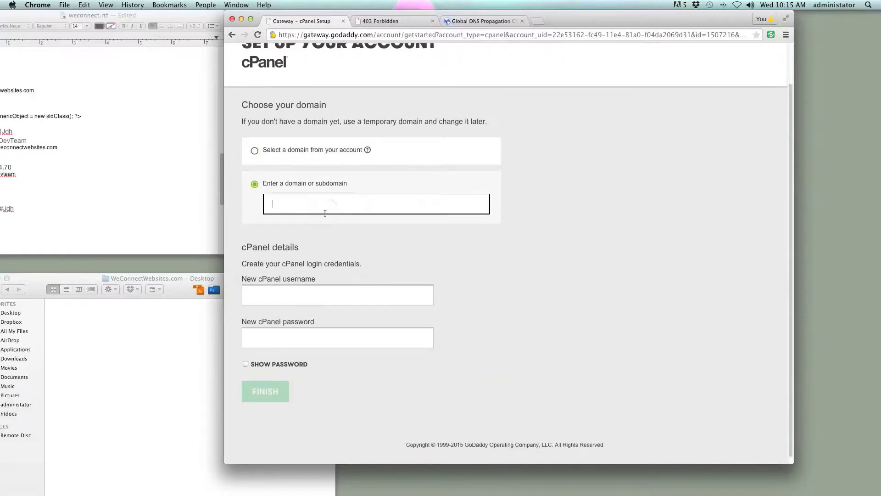
click(307, 207)
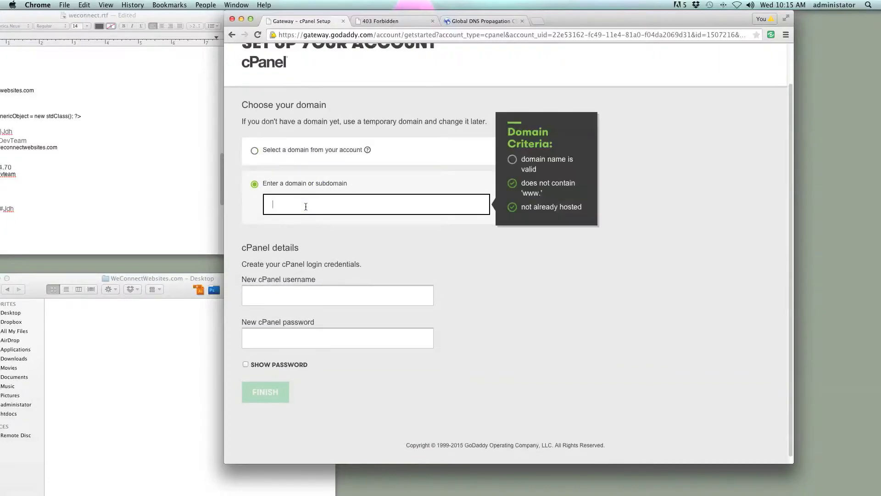
text(this)
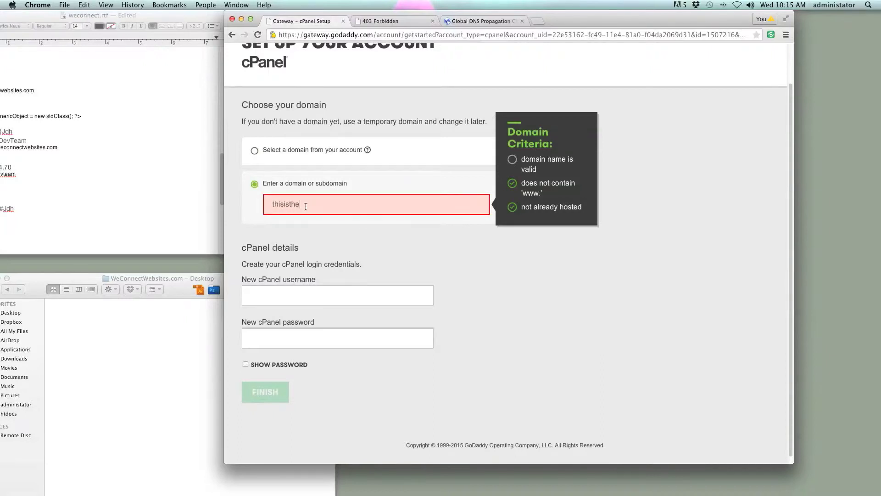
text(isthenewdomain.com)
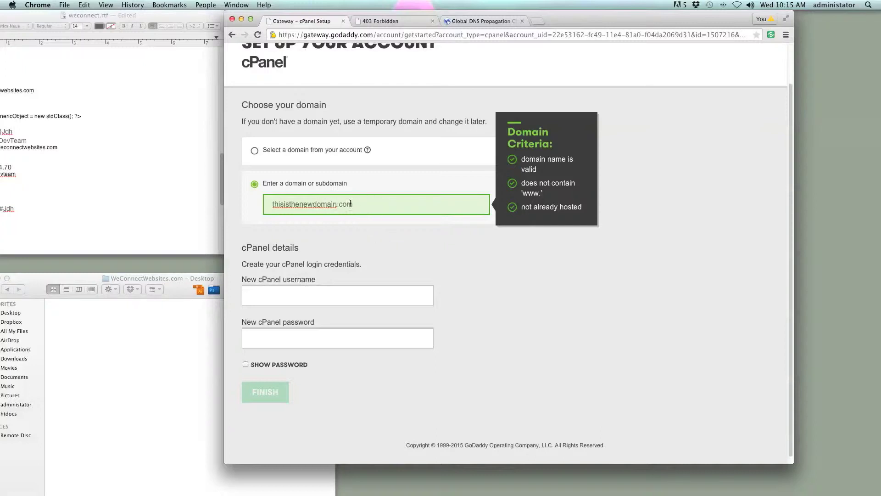
drag(378, 204, 241, 212)
drag(363, 202, 243, 206)
drag(367, 207, 240, 204)
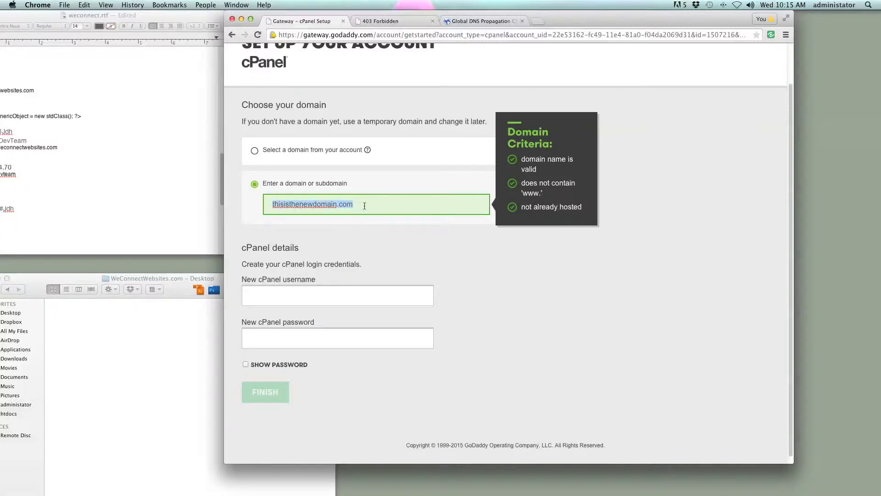
drag(364, 206, 239, 206)
key(BackSpace)
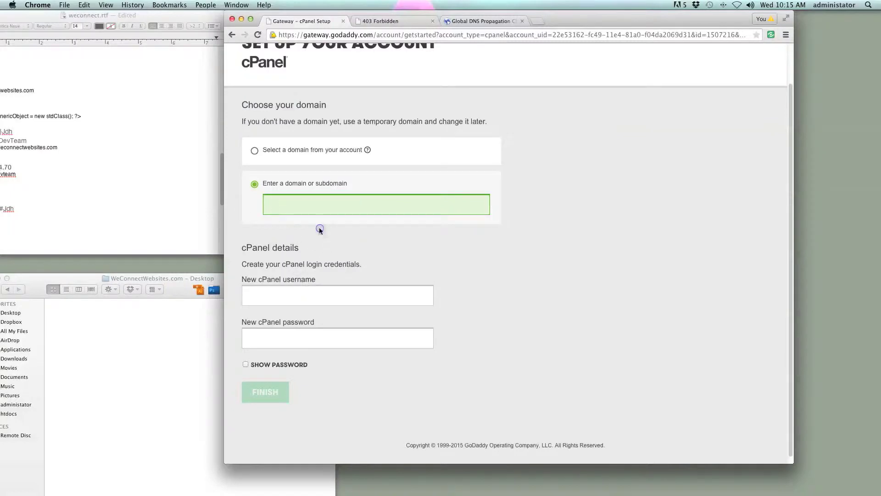
click(270, 151)
- Keep wemovewebsites.com as the domain and enter a new cPanel username
click(291, 177)
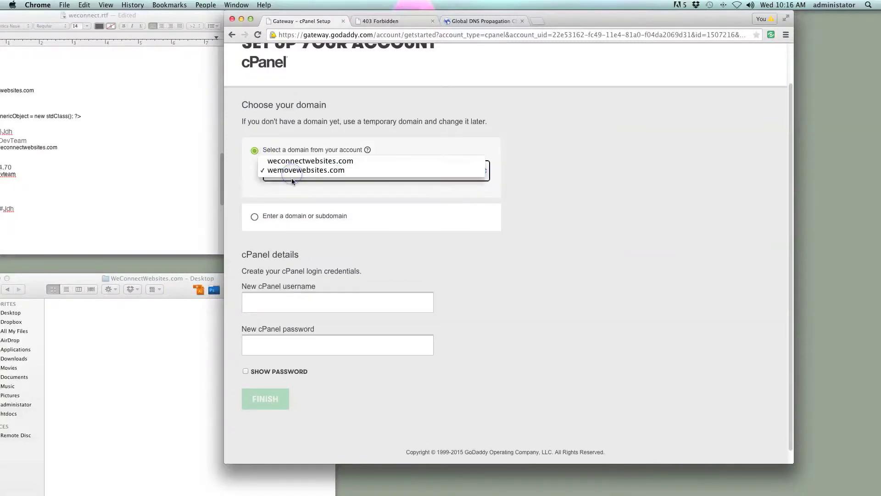
click(326, 259)
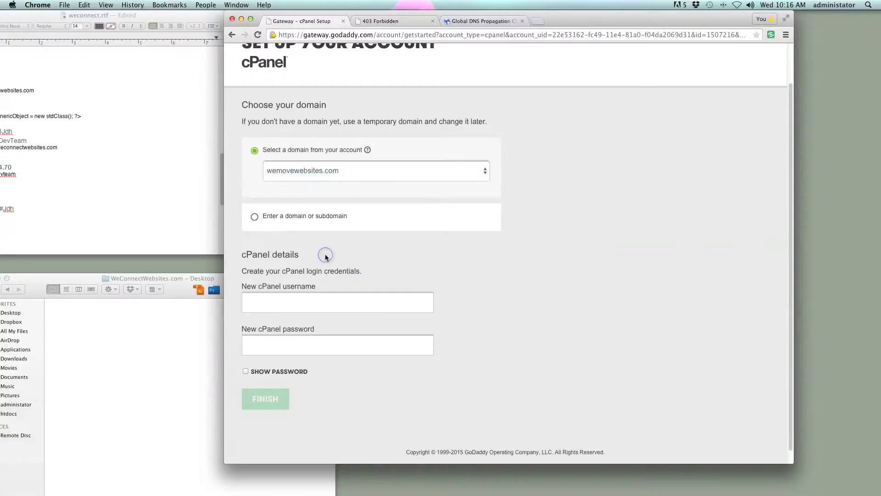
scroll(326, 257, down, 1)
click(293, 288)
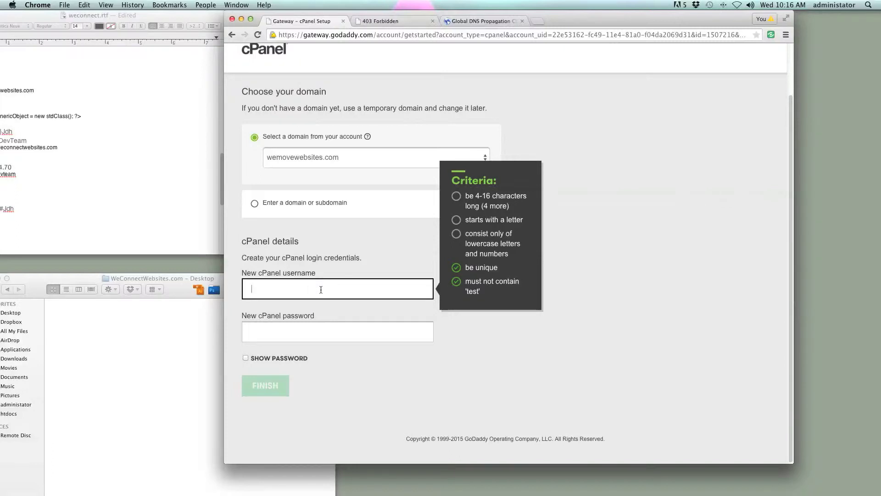
text(thi)
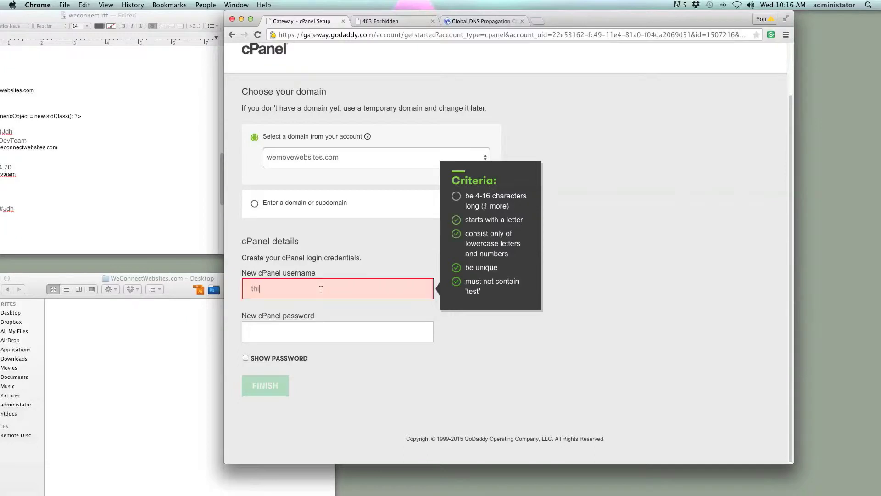
text(sviduser)
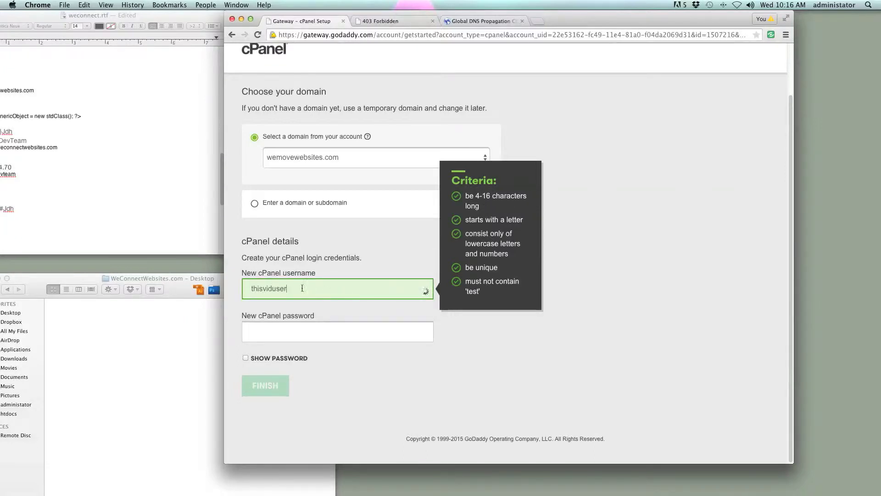
- Copy the cPanel username and paste it at the top of the weconnect.rtf notes
double_click(296, 288)
key(super+c)
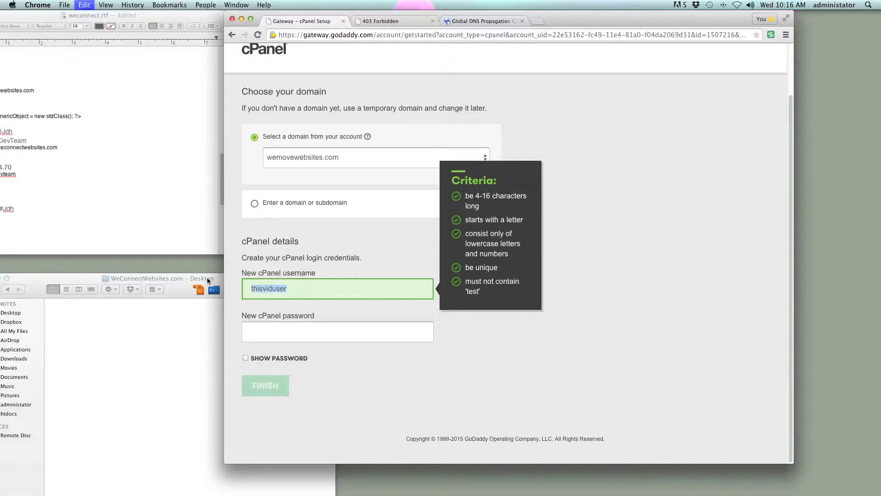
drag(55, 19, 101, 12)
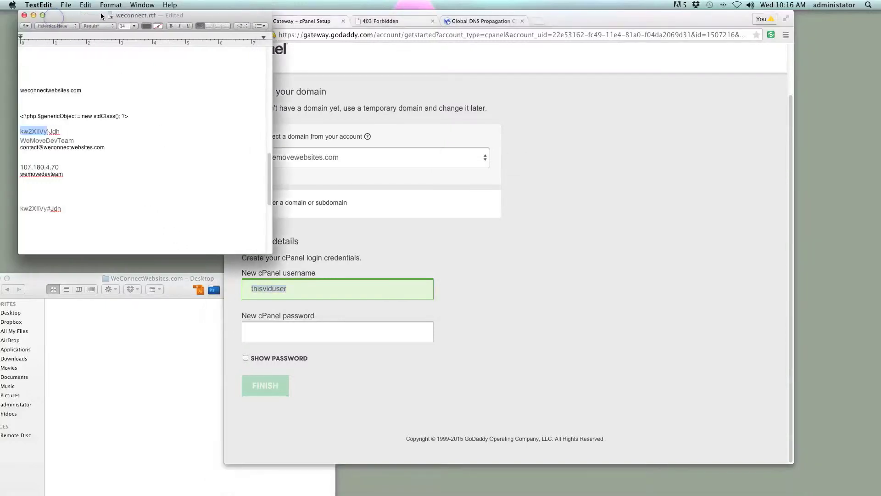
scroll(96, 187, up, 5)
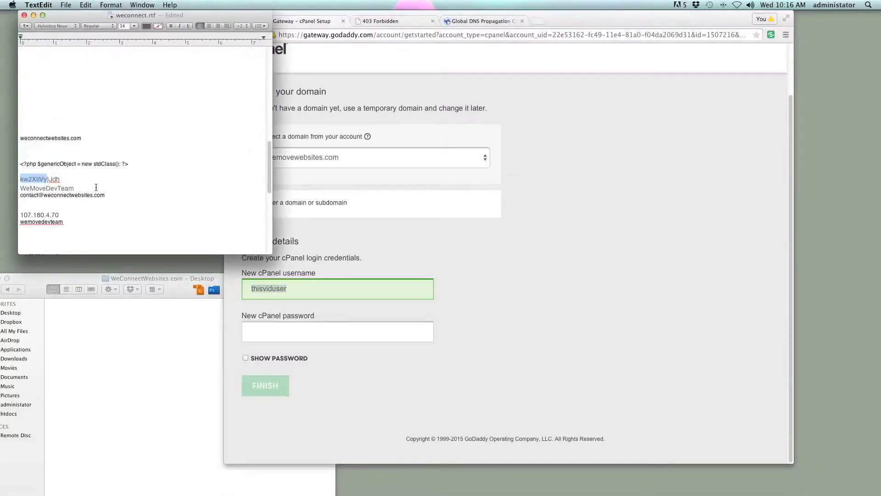
click(37, 59)
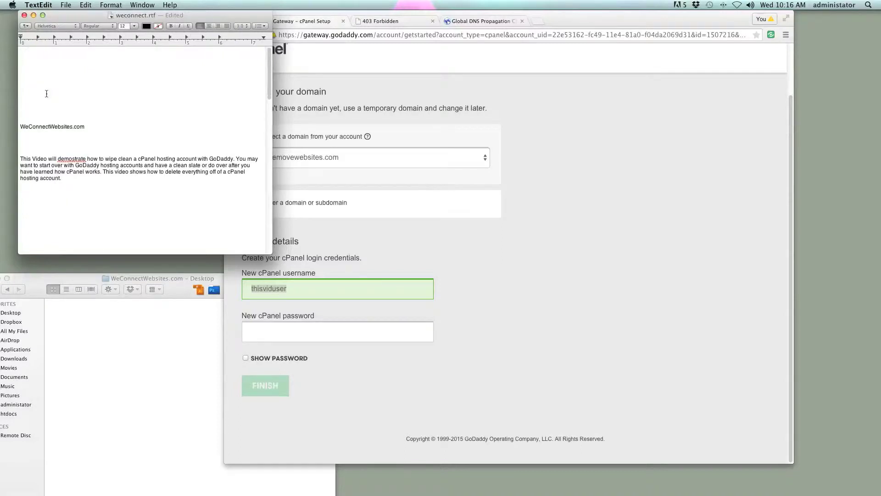
key(super+v)
- Show the cPanel password as plain text and paste the saved password from the notes into it
click(450, 279)
click(316, 328)
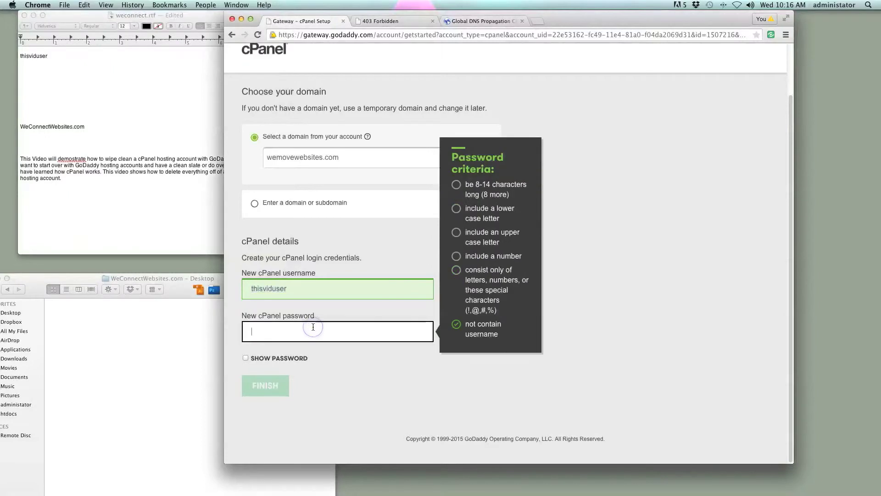
click(283, 358)
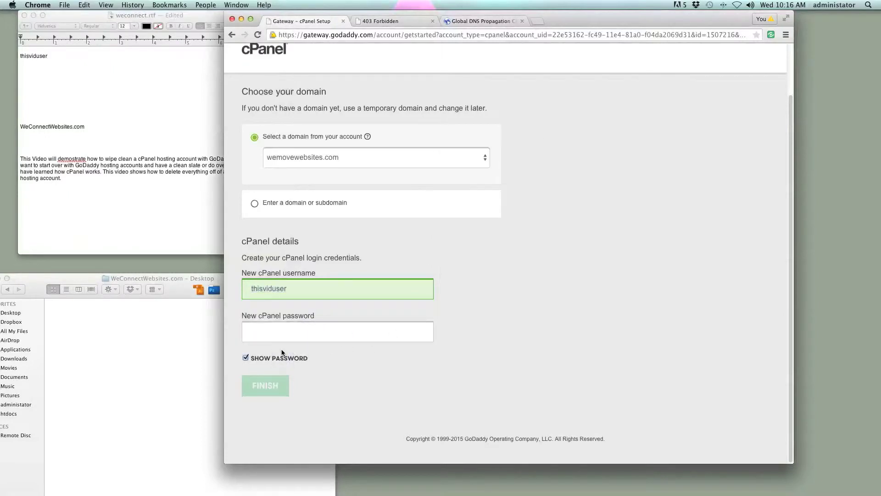
scroll(142, 190, down, 5)
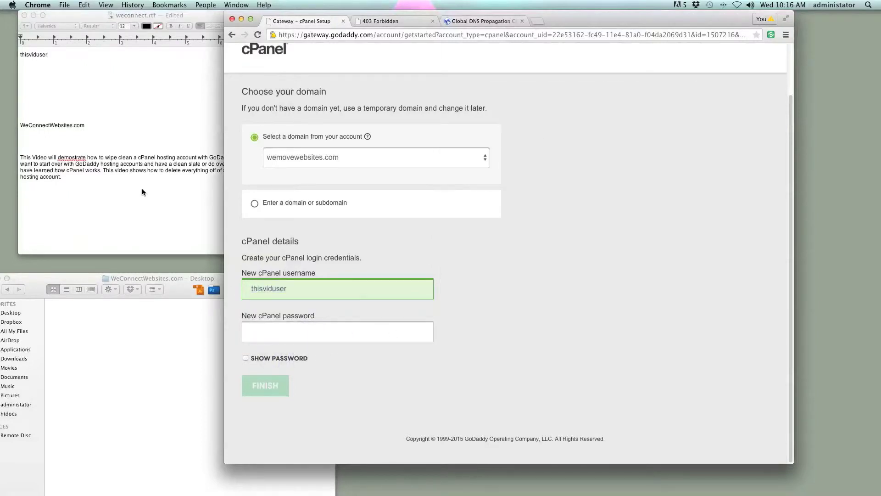
scroll(141, 192, down, 3)
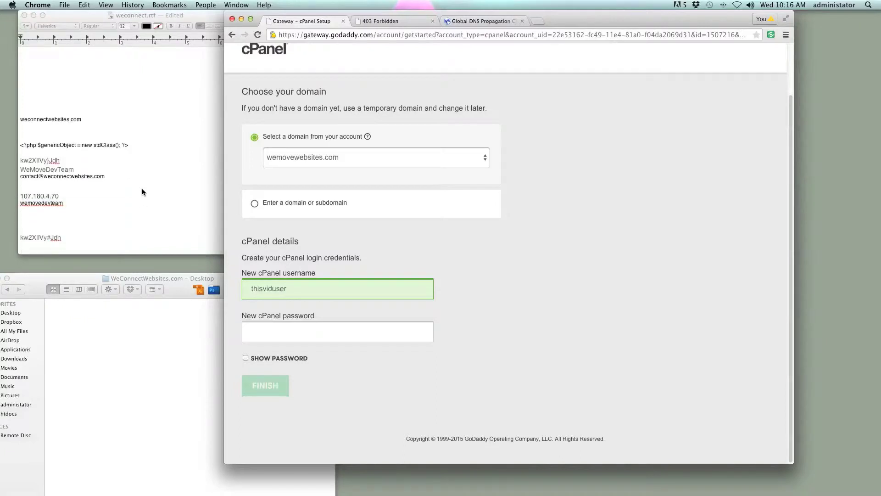
click(67, 160)
drag(74, 162, 3, 160)
key(super+c)
click(302, 339)
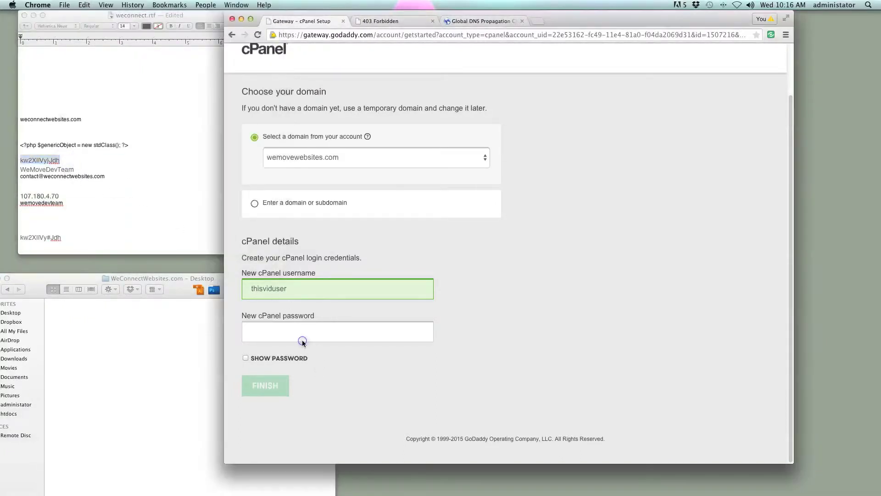
key(super+v)
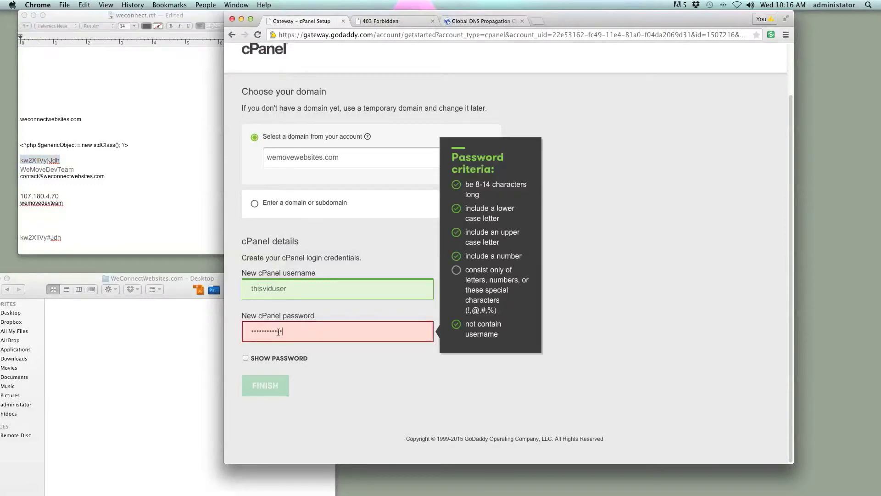
- Replace it with the last password line from the notes, verify and copy it, then mask it
click(49, 161)
click(64, 239)
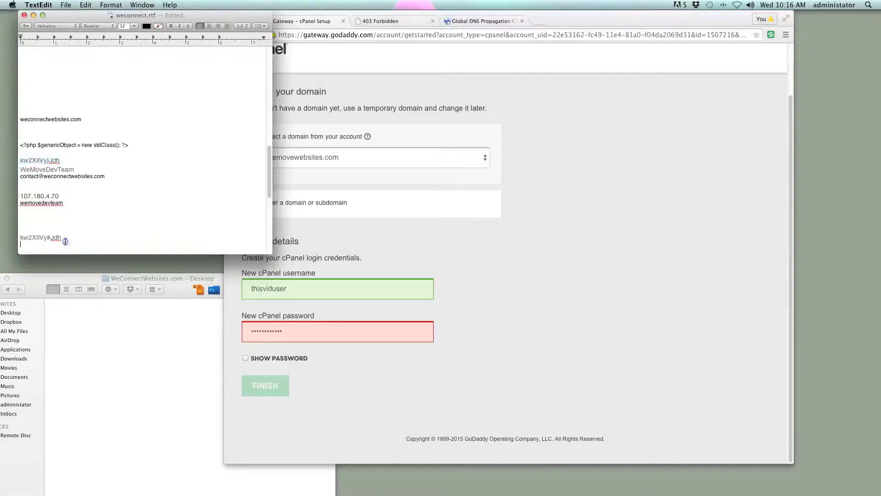
triple_click(65, 240)
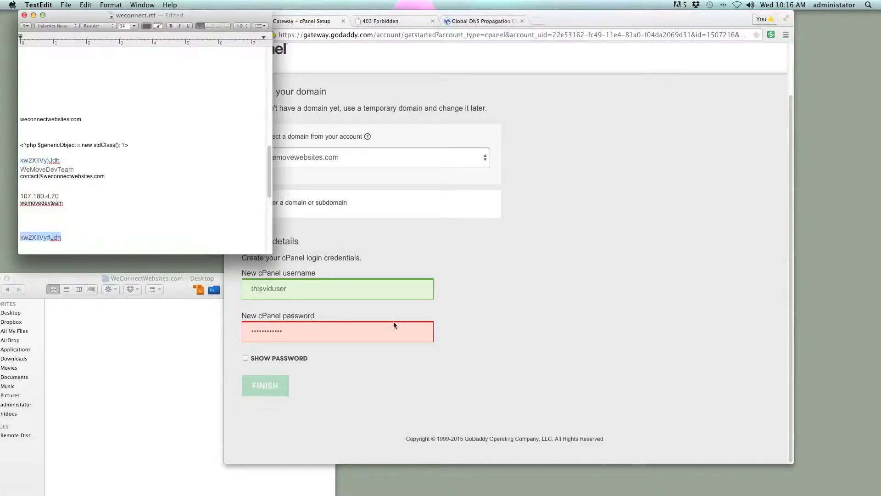
click(348, 329)
drag(312, 330, 234, 329)
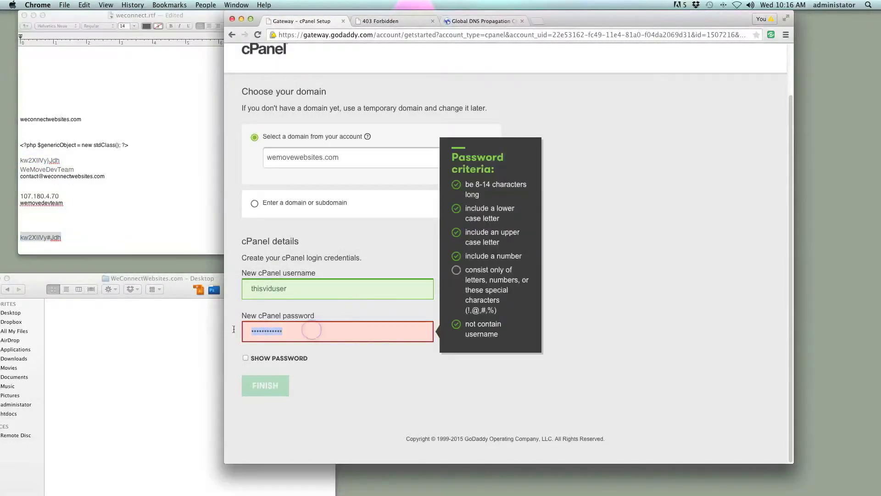
key(super+v)
click(270, 358)
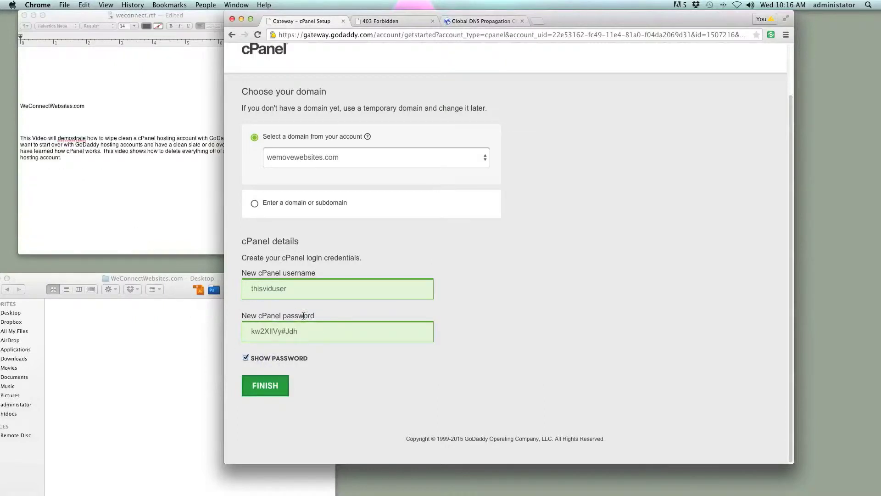
triple_click(322, 332)
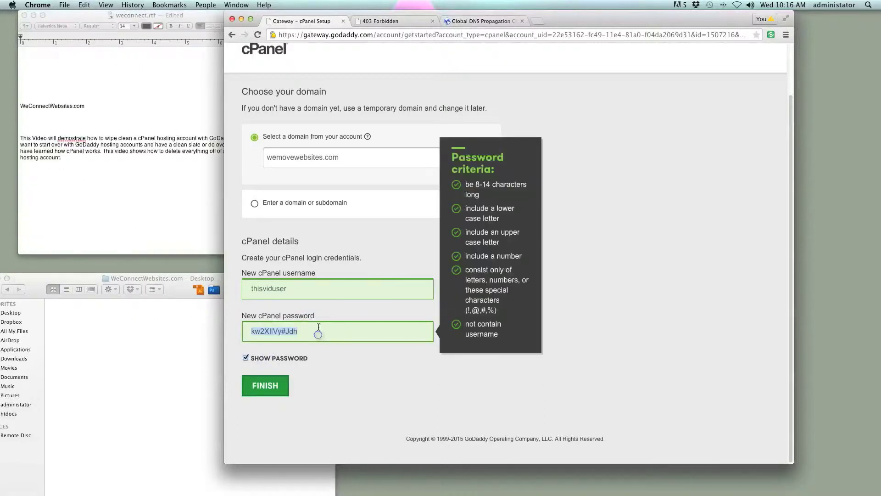
click(255, 358)
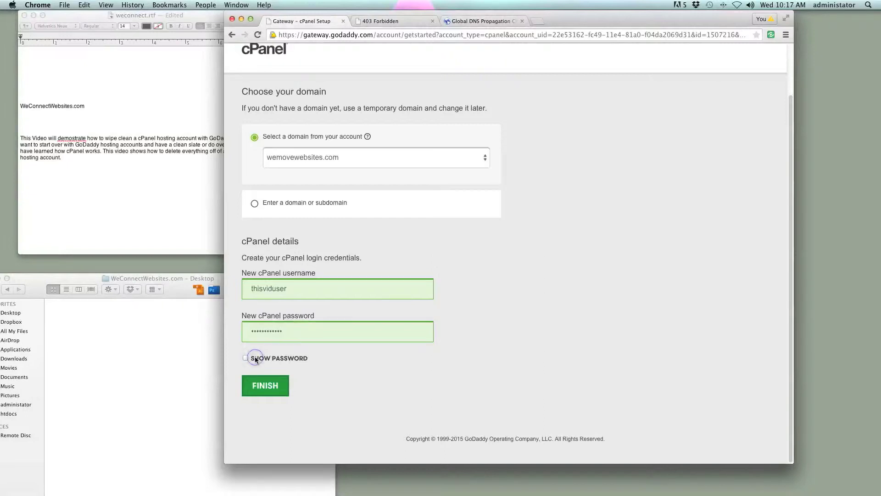
- Submit the cPanel account setup and paste the password under the username in the notes
click(266, 389)
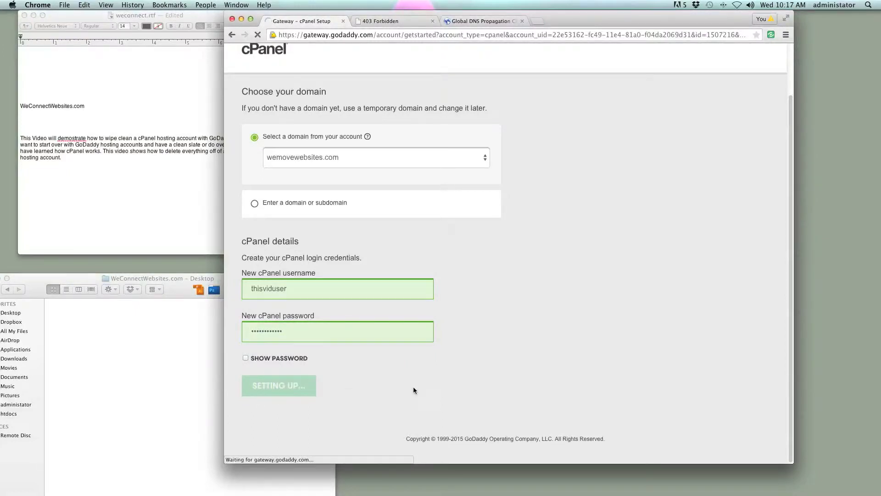
scroll(174, 127, up, 3)
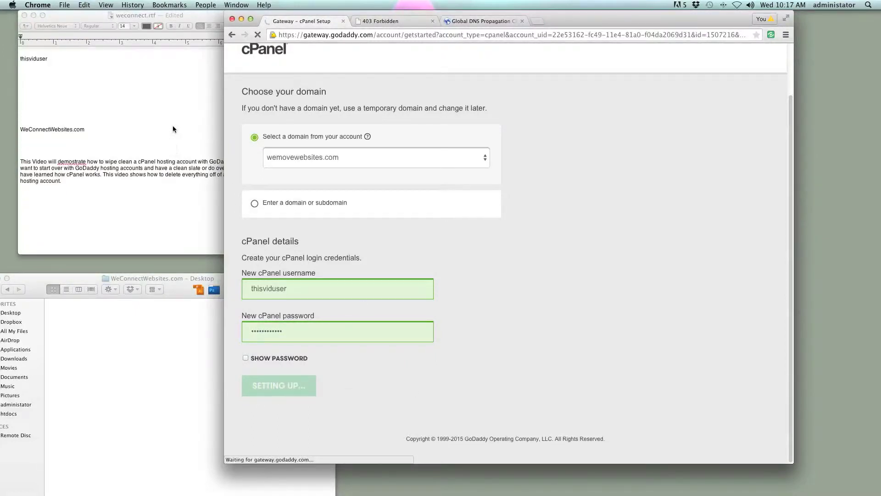
click(28, 67)
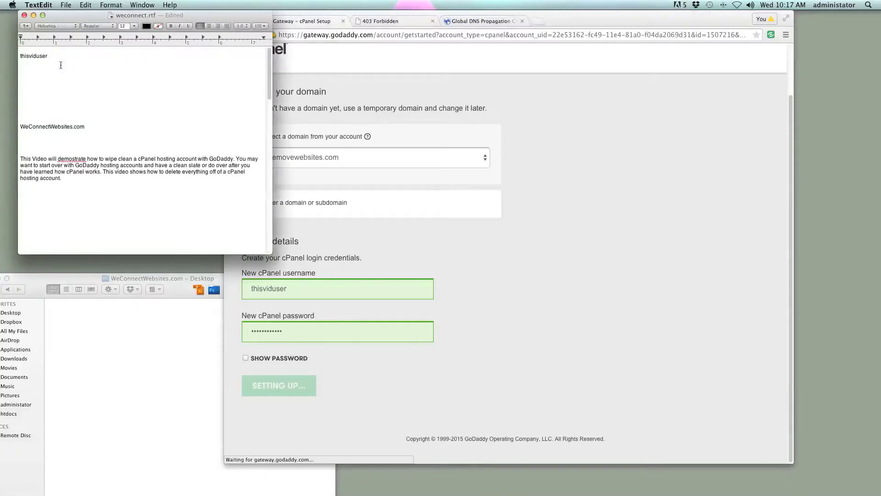
key(super+v)
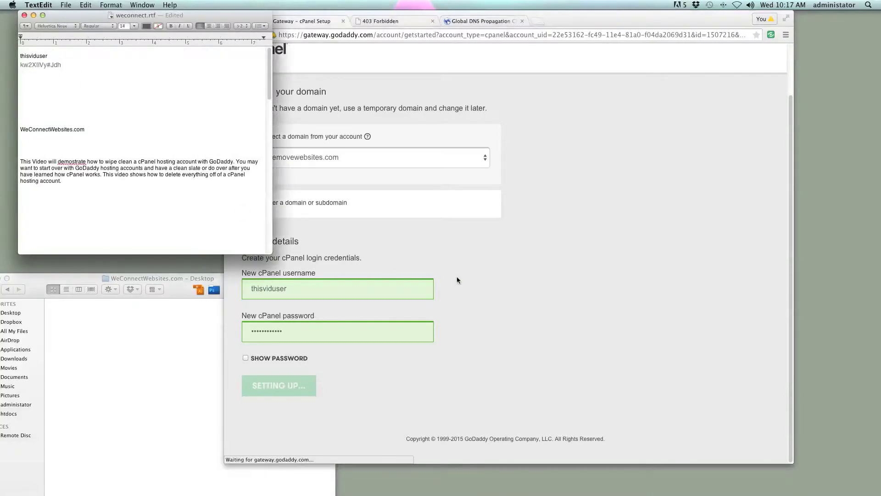
- Return to the browser and select the address on the 403 Forbidden tab
click(472, 294)
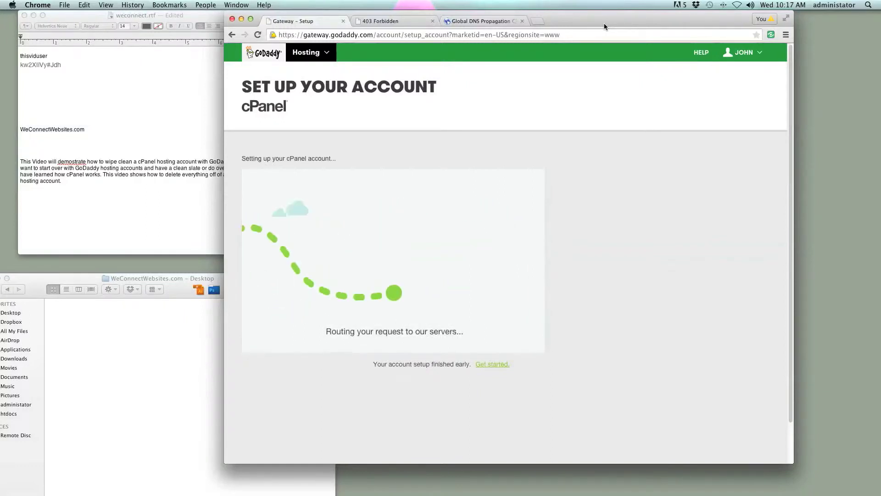
click(388, 21)
click(331, 36)
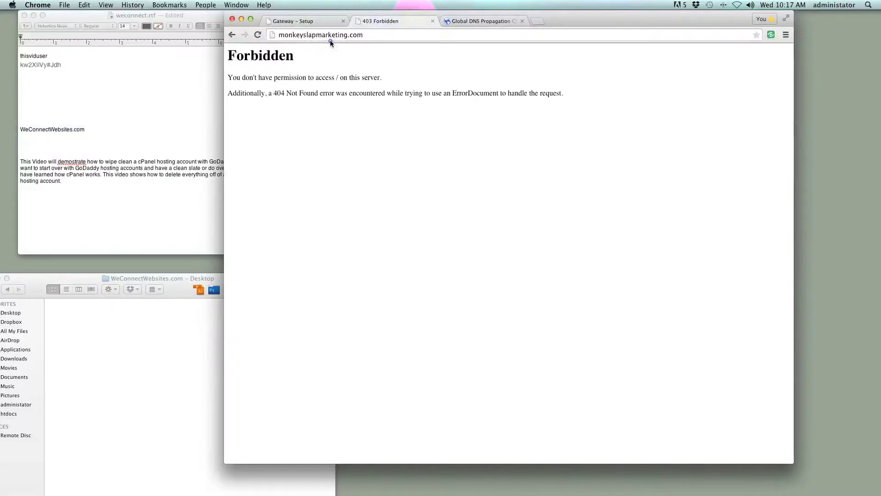
- Close the 403 Forbidden tab and rerun the whatsmydns.net A-record check for wemovewebsites.com
click(433, 21)
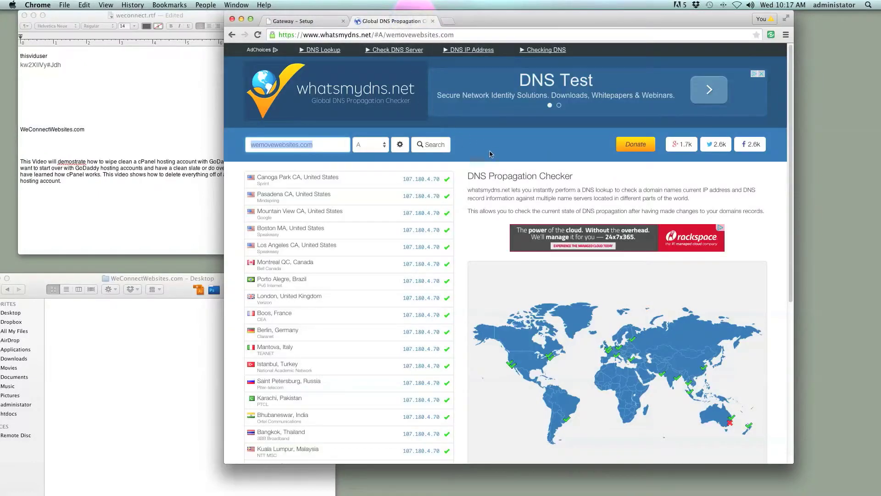
scroll(410, 235, down, 2)
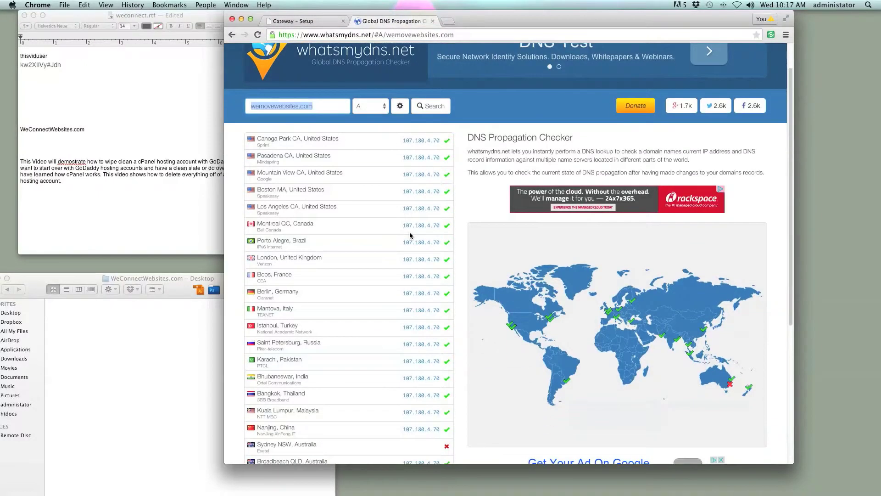
scroll(408, 234, down, 2)
scroll(360, 207, up, 4)
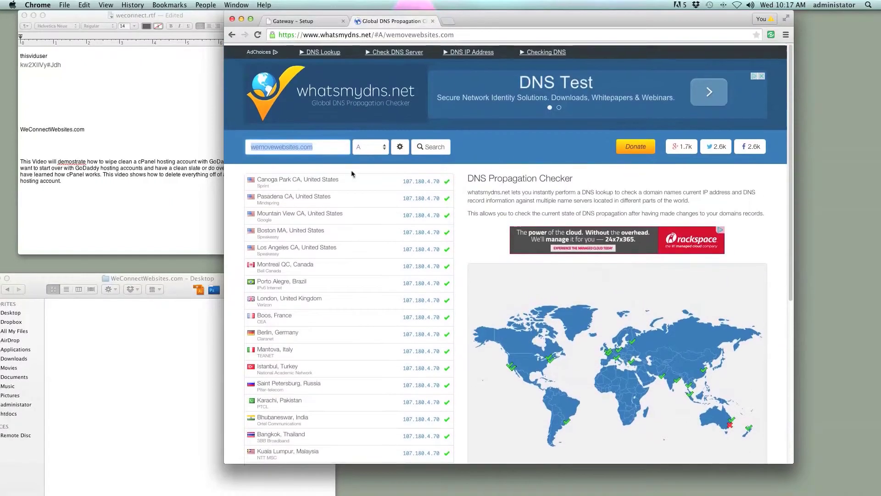
click(430, 145)
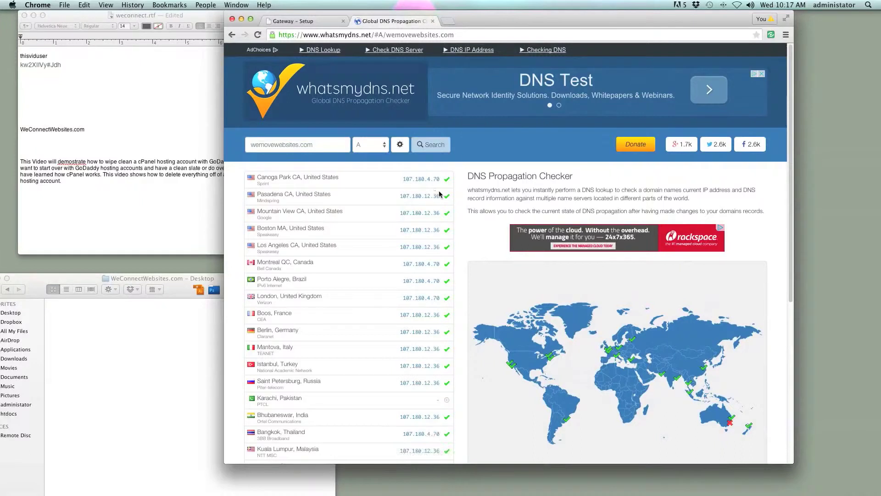
drag(442, 196, 402, 180)
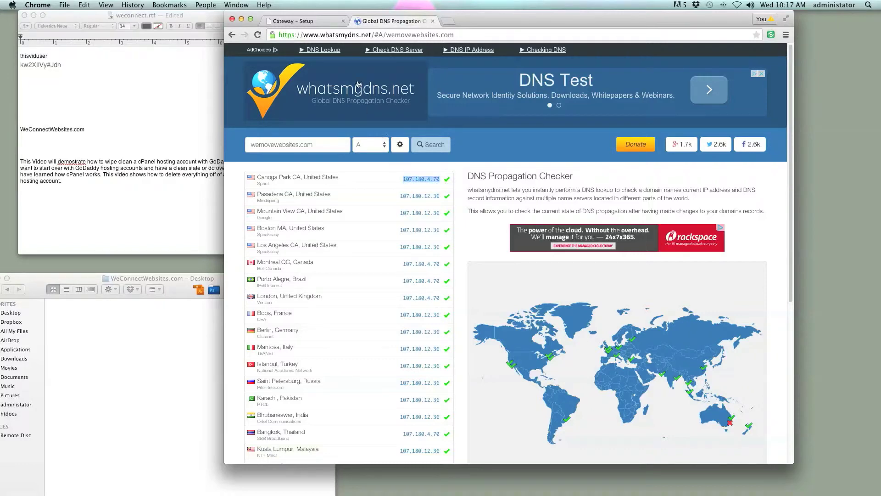
click(326, 22)
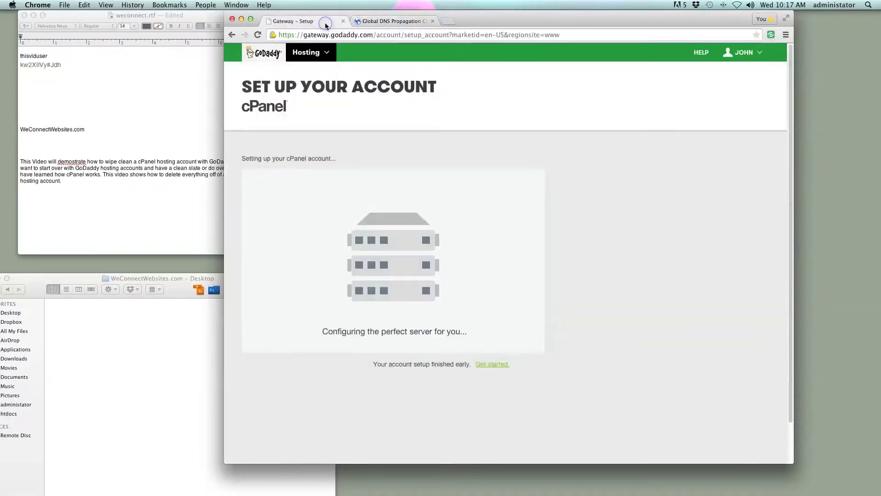
click(378, 22)
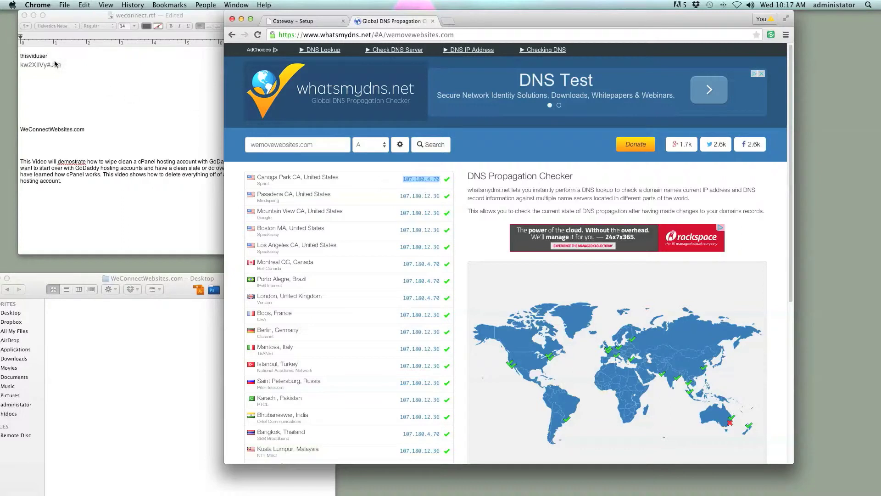
- Paste the IPs 107.180.4.70 and 107.180.12.36 at the top of the TextEdit notes
click(41, 51)
double_click(41, 49)
key(super+v)
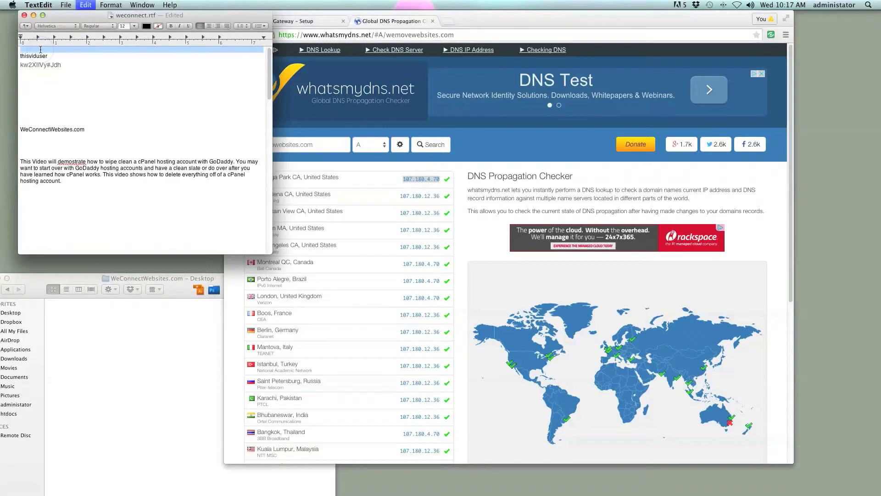
key(Return)
key(Return)
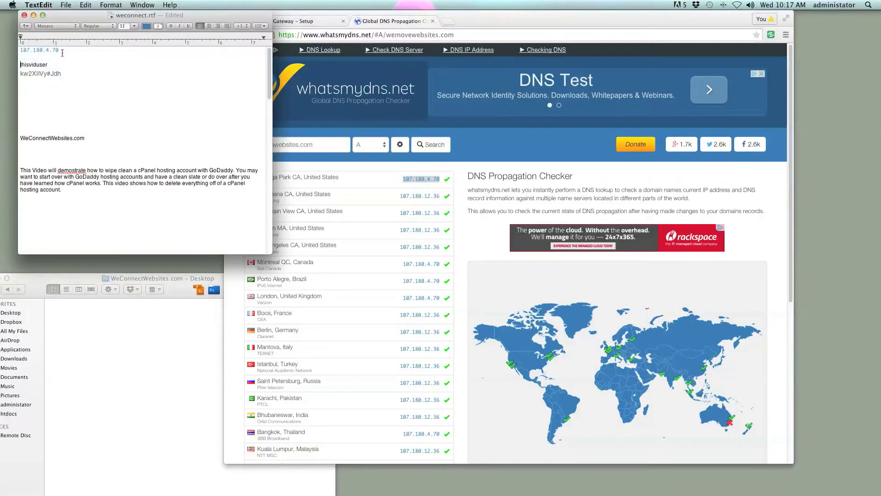
click(437, 206)
drag(440, 196, 402, 195)
key(super+c)
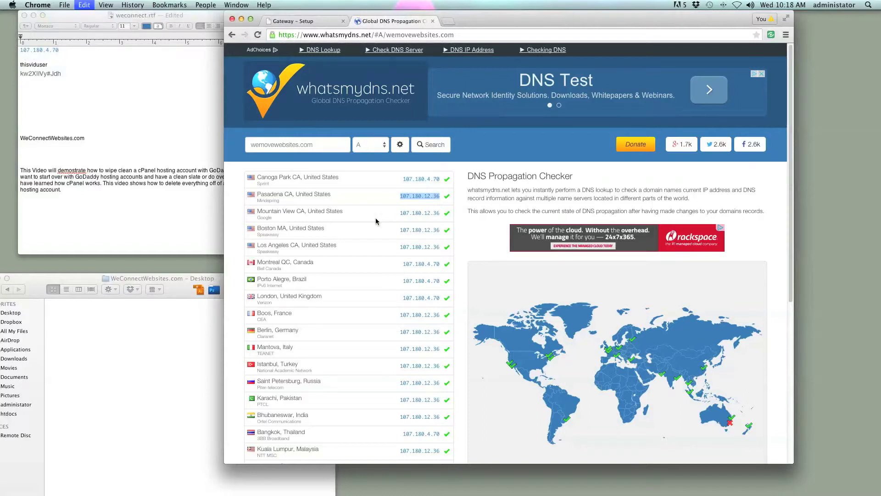
click(19, 56)
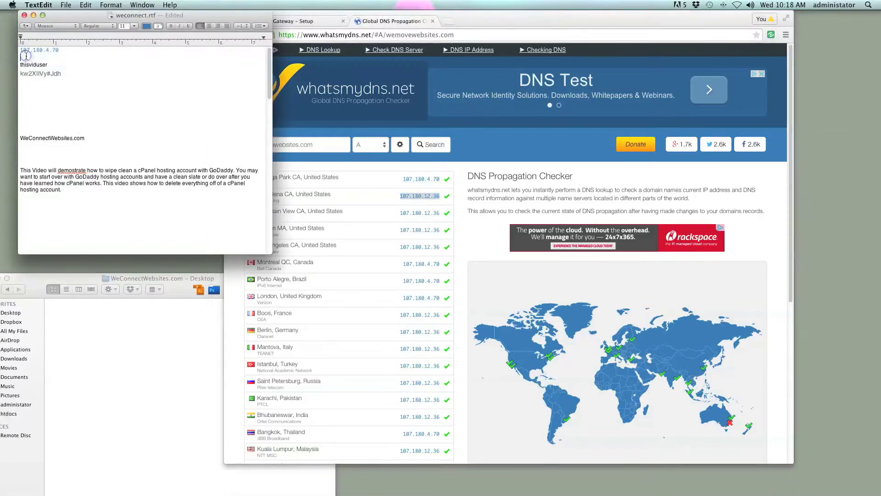
key(super+v)
- Return to the cPanel setup tab and open the newly ready cPanel dashboard
key(super+Tab)
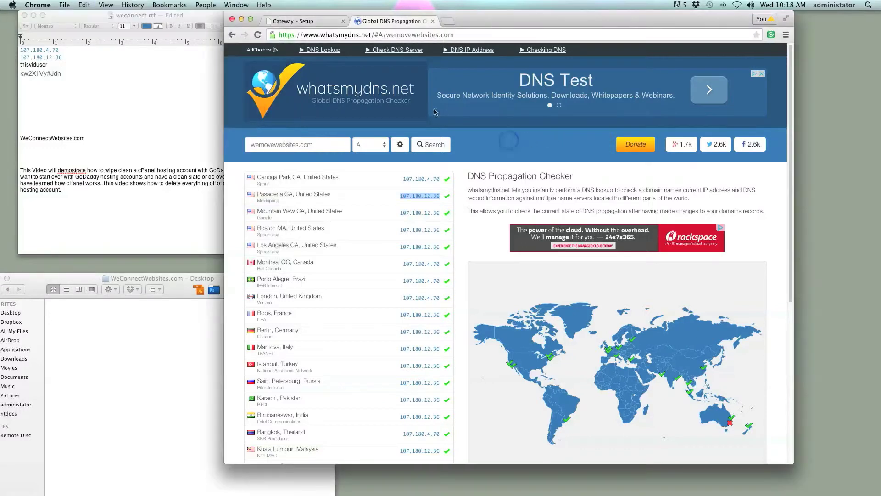
click(314, 21)
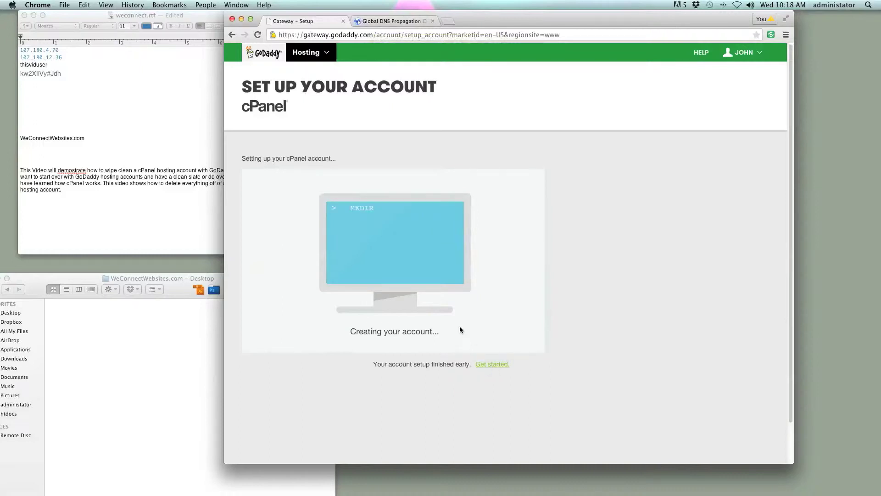
click(488, 365)
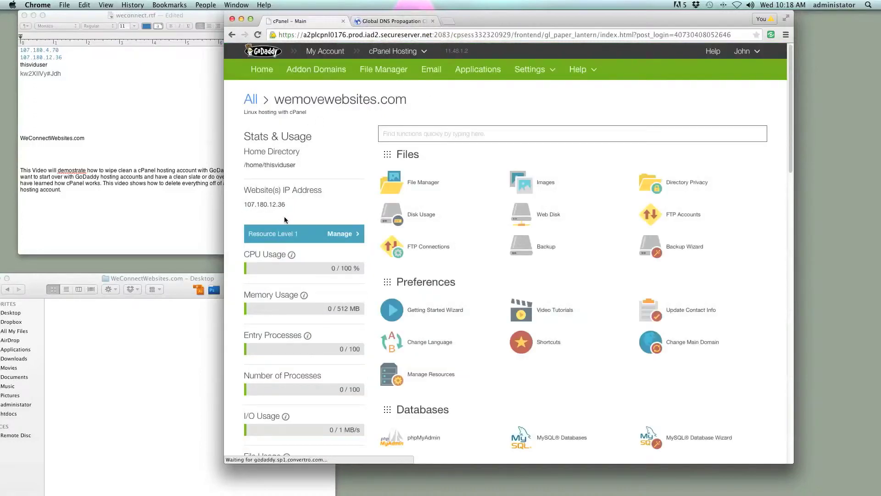
- Move the Web Applications section above Files on the cPanel home
scroll(365, 202, down, 5)
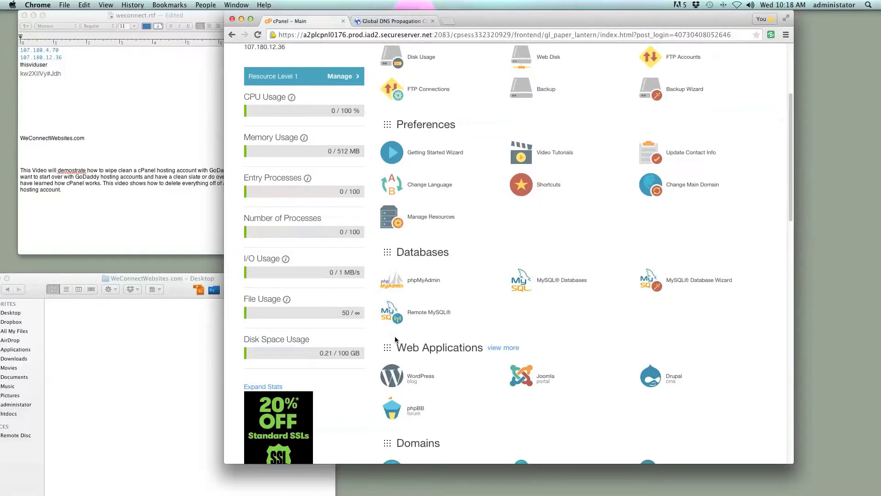
scroll(395, 335, up, 4)
scroll(396, 340, up, 3)
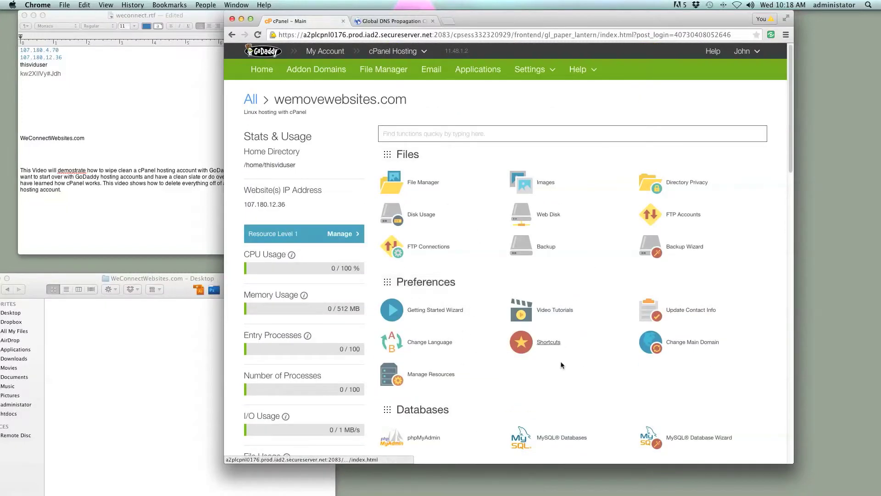
scroll(490, 331, down, 10)
scroll(490, 330, up, 8)
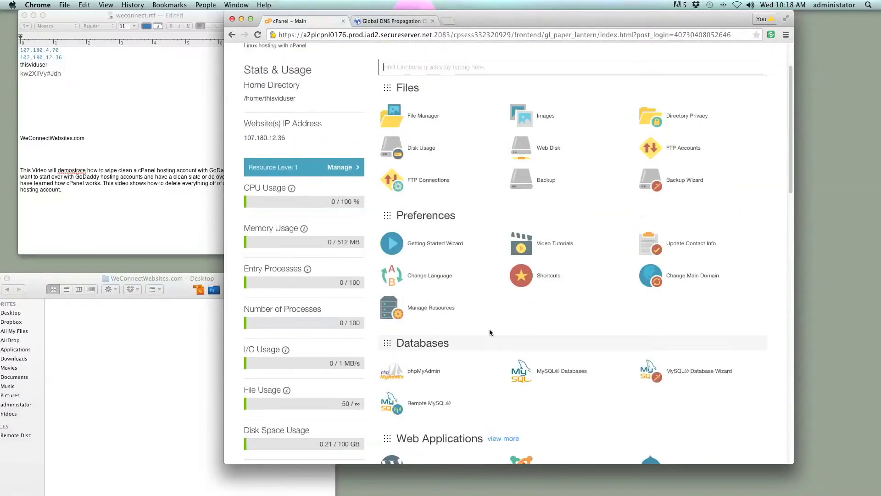
click(543, 439)
drag(545, 350, 366, 118)
- Drag the Domains group below Databases and review the full cPanel tool list
scroll(390, 118, up, 3)
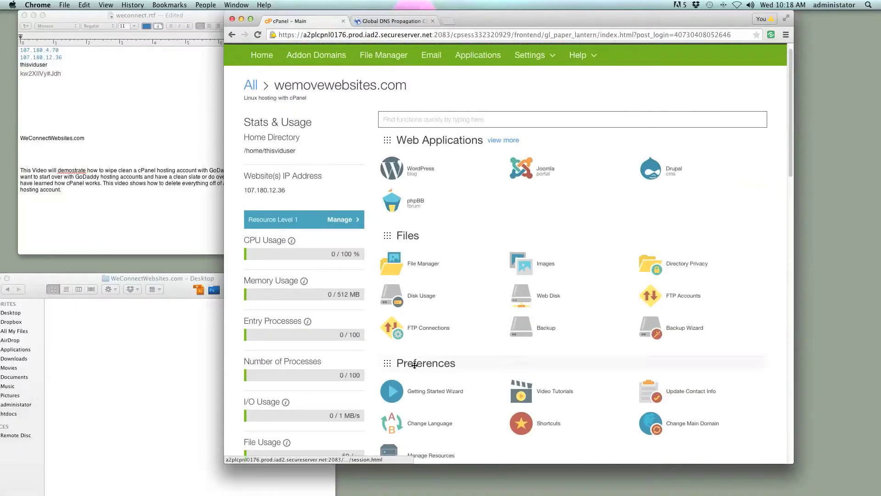
scroll(404, 368, down, 5)
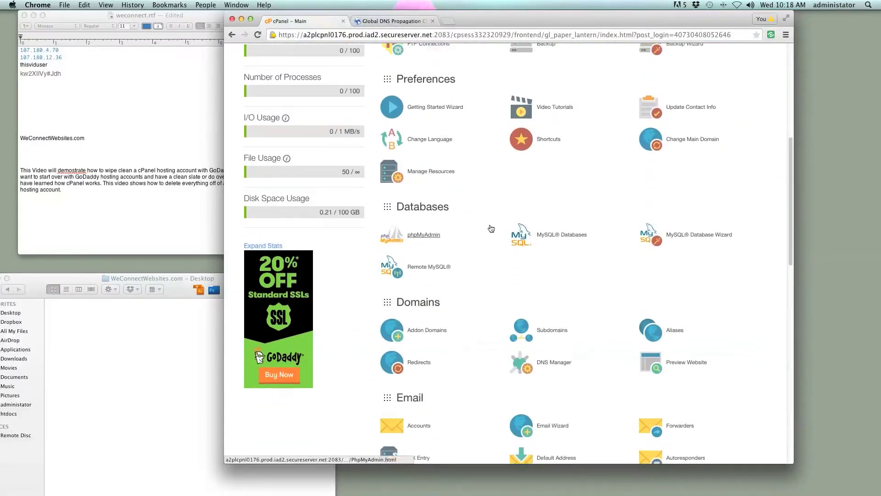
scroll(467, 317, up, 3)
drag(467, 317, 472, 192)
scroll(472, 196, down, 7)
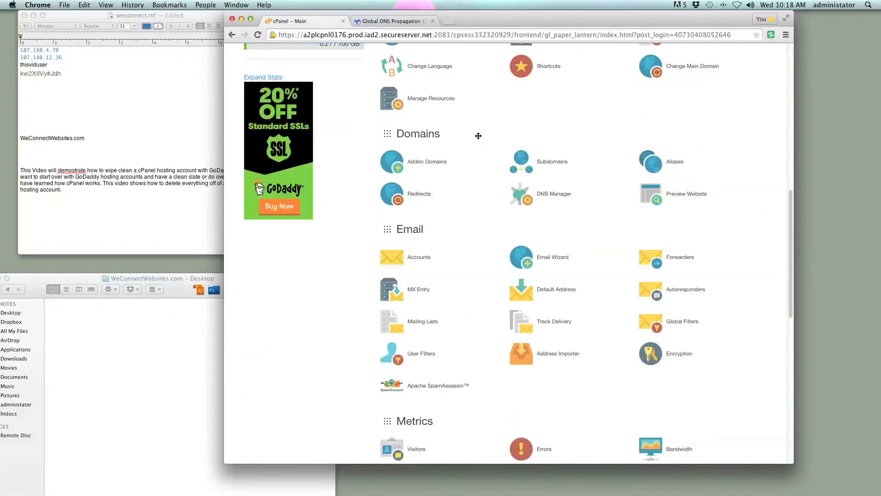
mouse_move(478, 137)
mouse_down()
mouse_move(479, 60)
mouse_move(466, 134)
mouse_move(470, 127)
mouse_up()
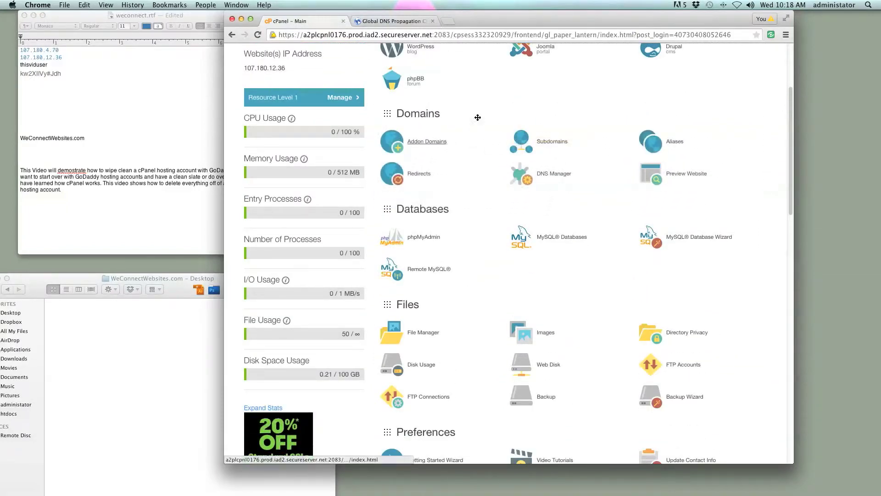
drag(451, 114, 451, 219)
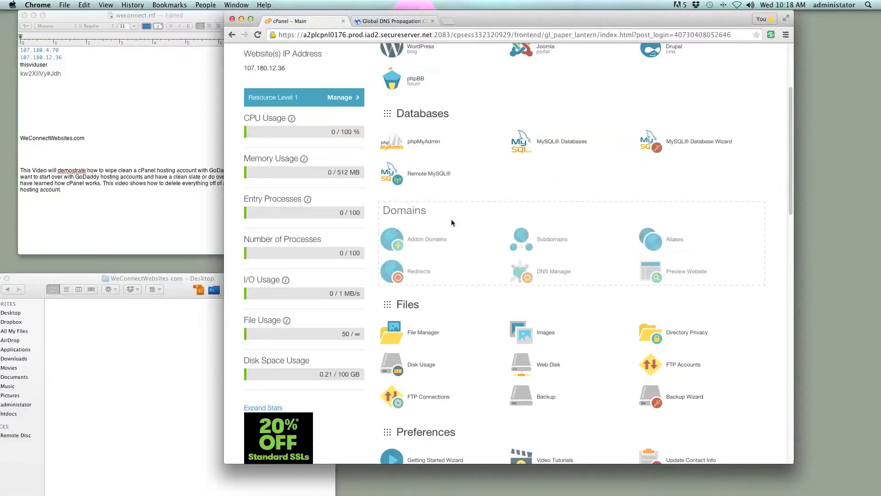
scroll(451, 219, down, 5)
scroll(451, 219, up, 3)
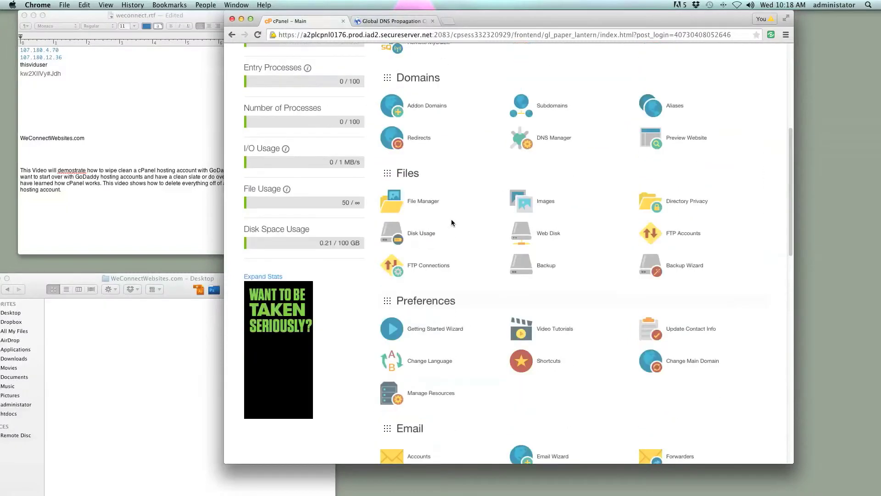
scroll(427, 203, down, 7)
scroll(436, 203, down, 9)
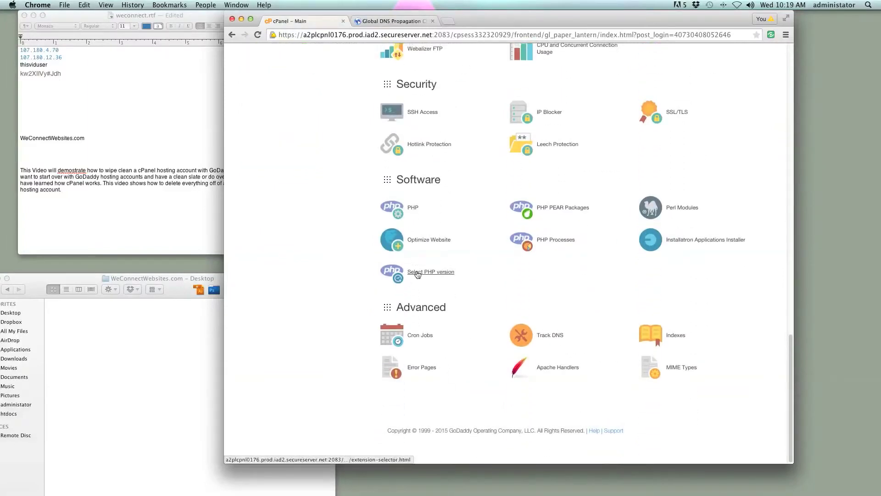
scroll(418, 274, up, 20)
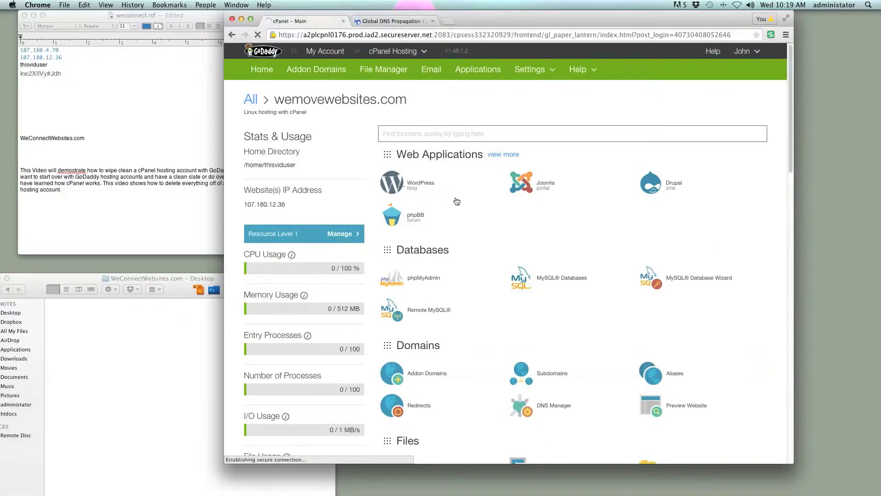
- Open the WordPress tile under Web Applications and start its Installatron install
click(458, 199)
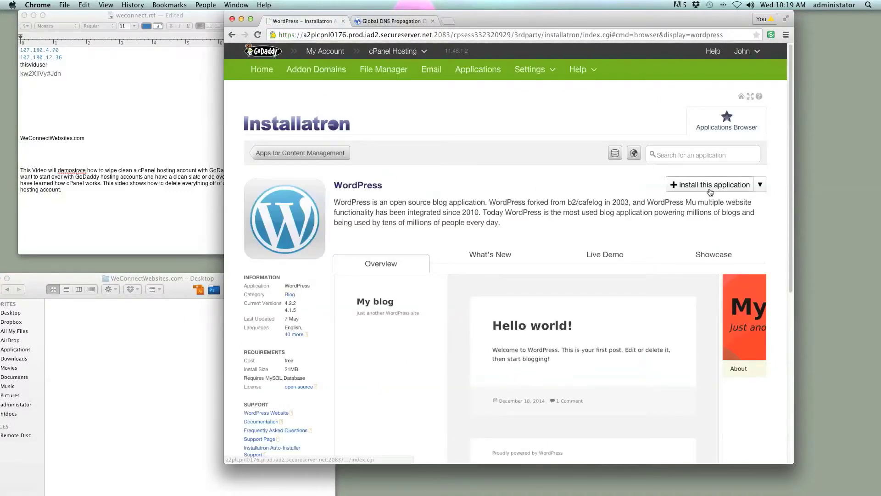
click(710, 189)
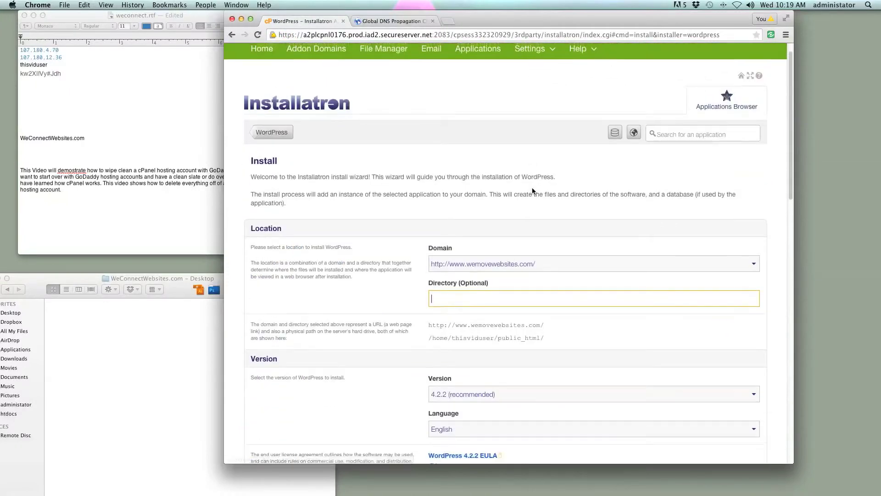
click(560, 266)
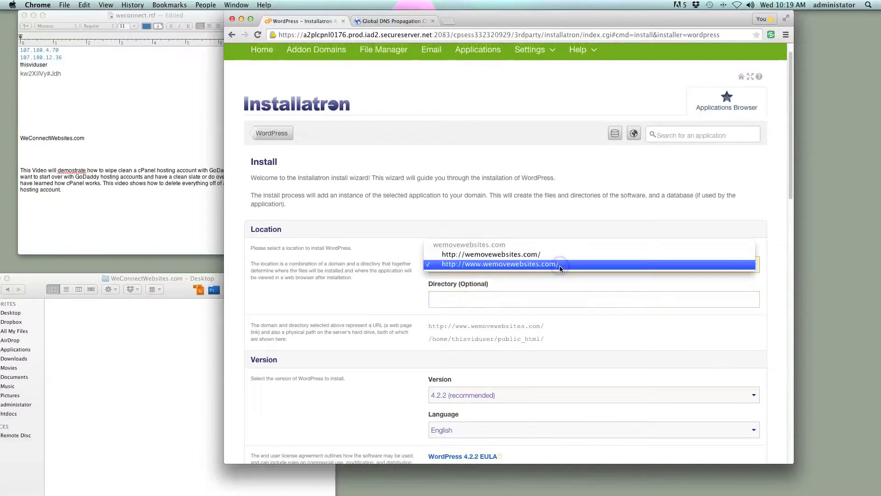
click(520, 256)
click(516, 265)
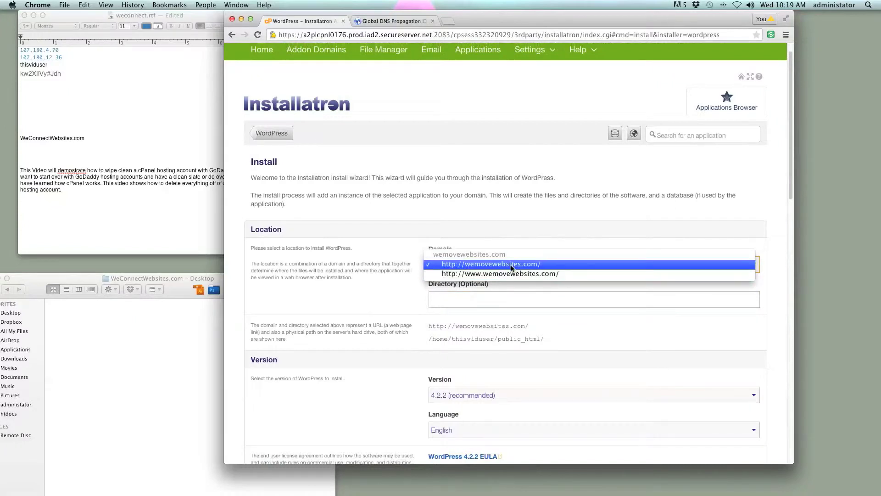
click(513, 263)
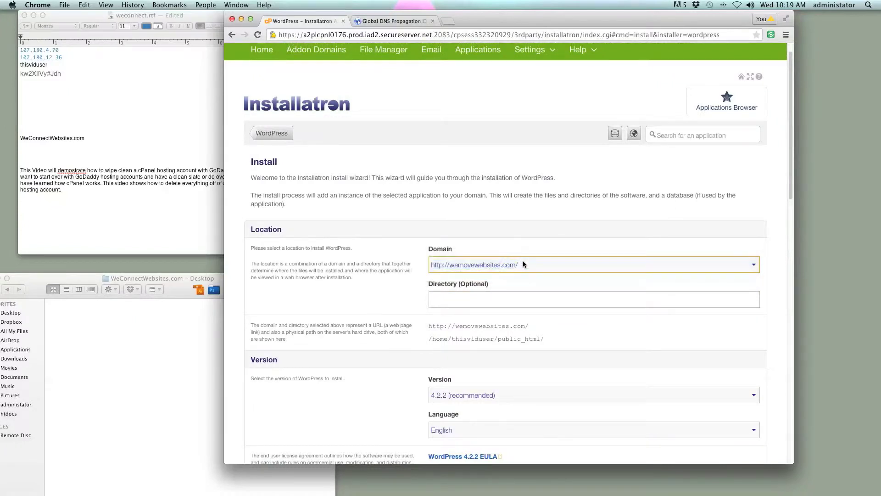
click(456, 303)
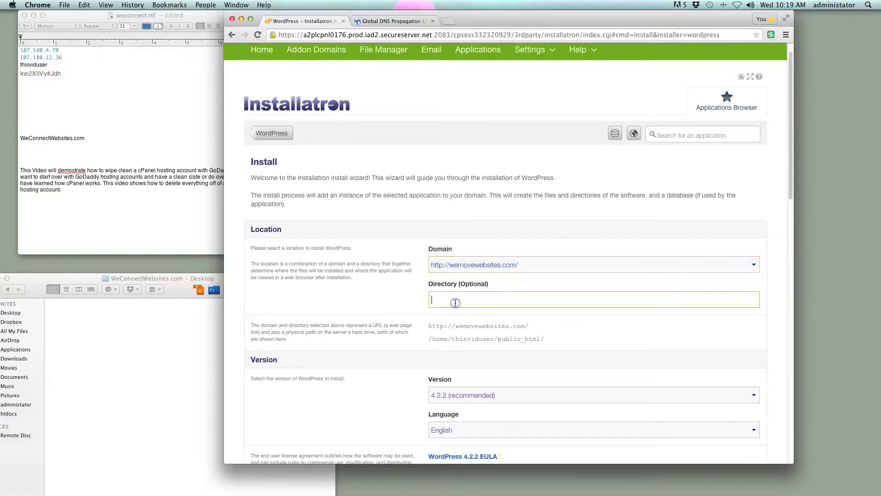
click(523, 264)
click(519, 274)
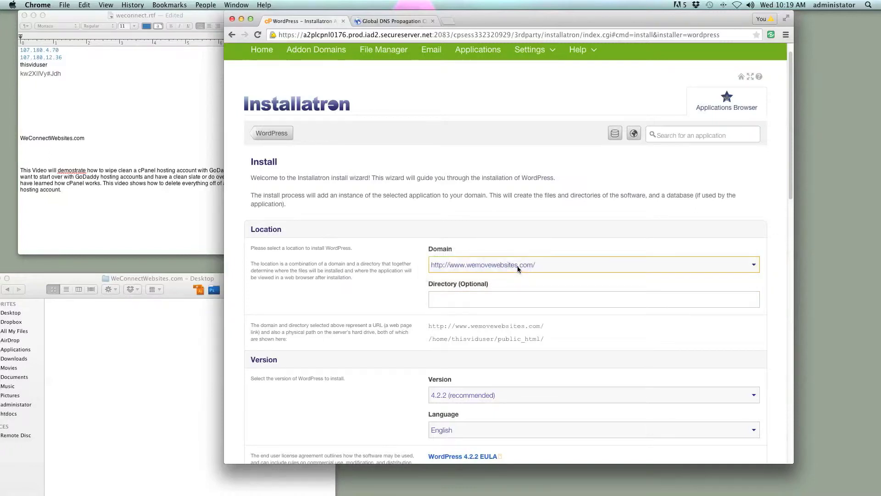
click(517, 265)
click(516, 256)
click(466, 303)
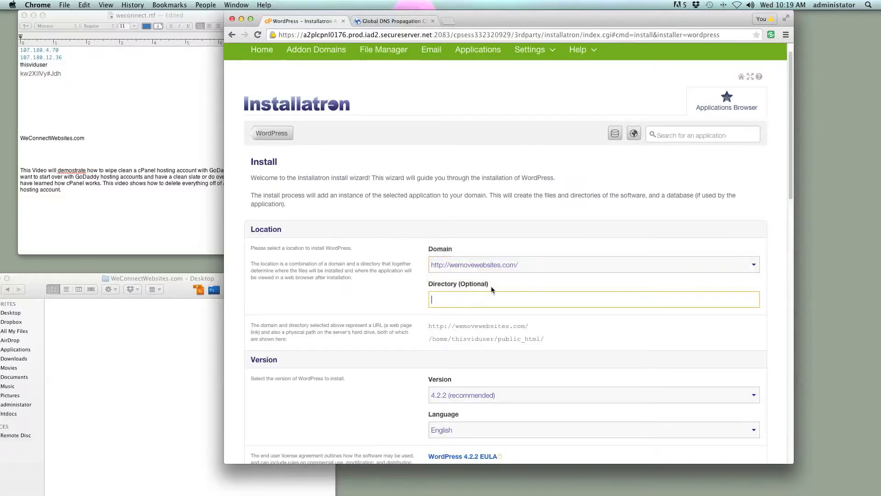
drag(492, 285, 432, 286)
click(443, 298)
- Keep WordPress version 4.2.2 (recommended) for the install
scroll(539, 324, down, 3)
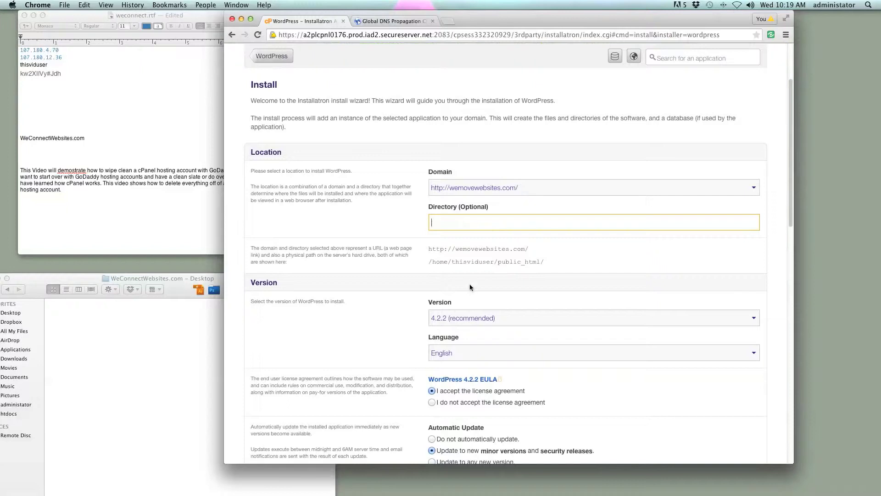
scroll(470, 287, down, 3)
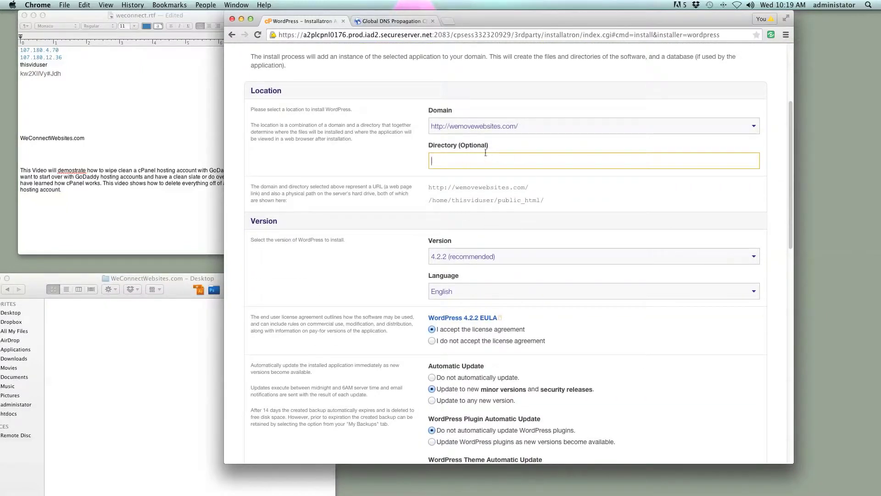
scroll(477, 244, down, 4)
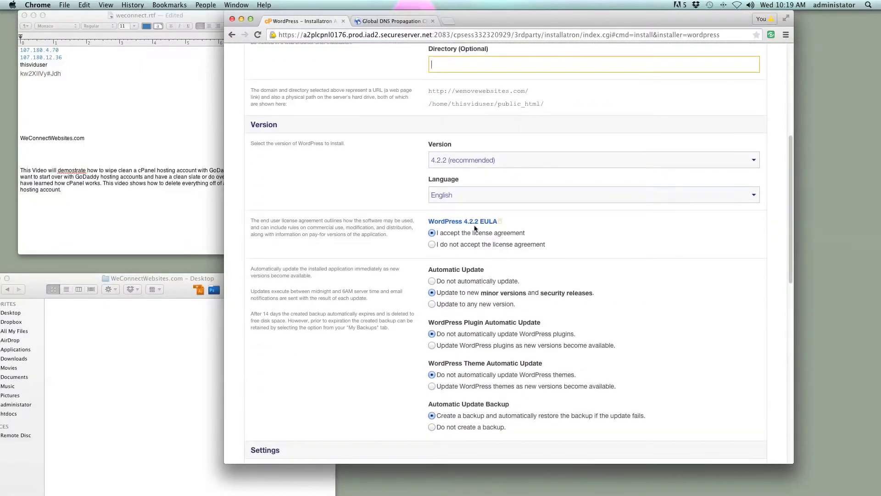
click(475, 161)
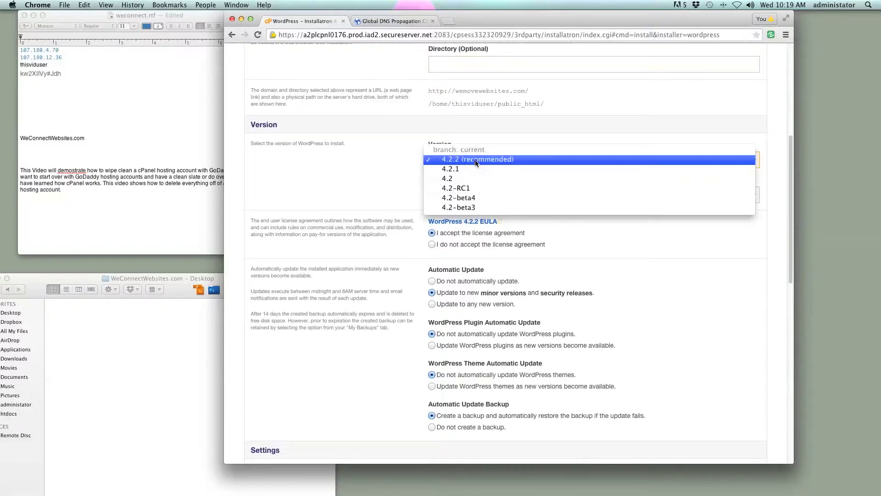
click(475, 161)
- Keep English as the language and set WordPress auto-updates to any new version
click(486, 195)
click(486, 195)
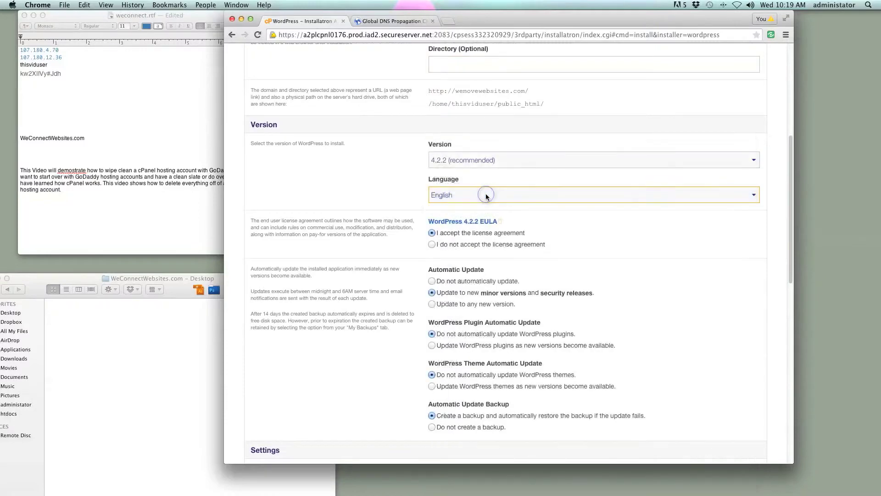
scroll(469, 227, down, 2)
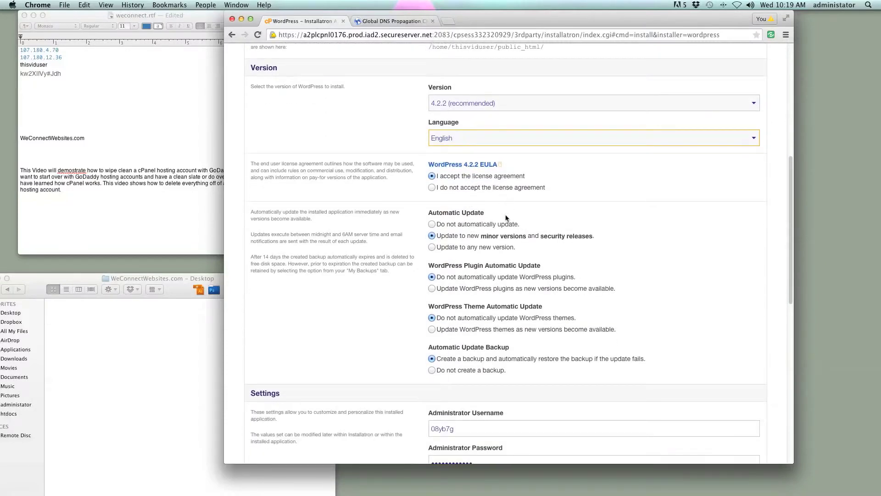
drag(482, 176, 447, 175)
scroll(525, 222, down, 2)
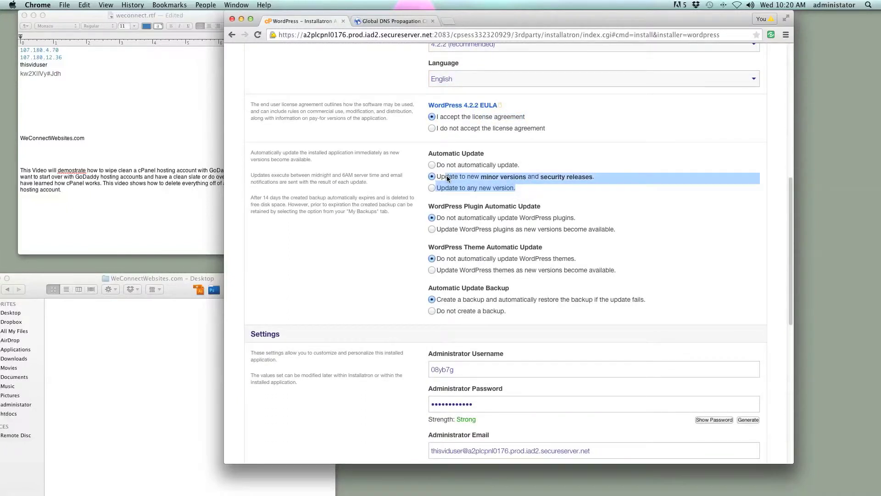
click(451, 167)
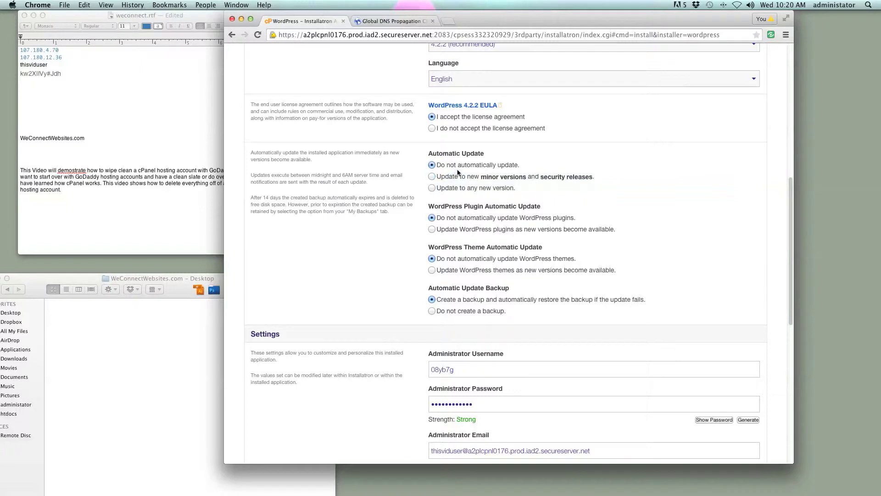
click(431, 177)
click(432, 188)
- Review the plugin and theme auto-update options, leaving them unchanged
scroll(561, 203, down, 1)
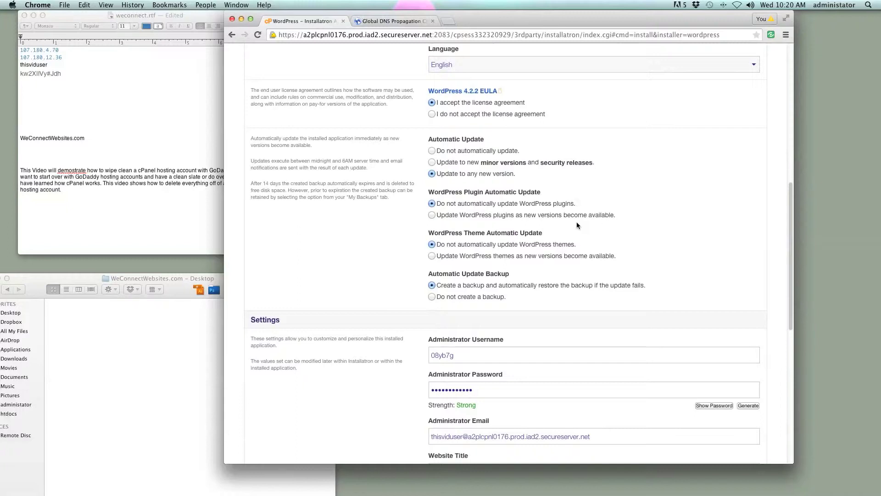
scroll(576, 221, down, 1)
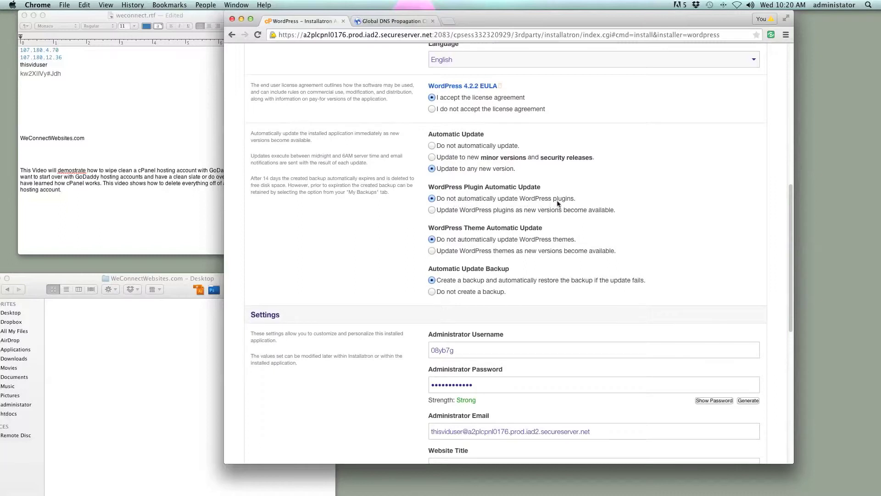
click(575, 200)
drag(573, 202, 487, 199)
click(572, 221)
drag(546, 198, 440, 202)
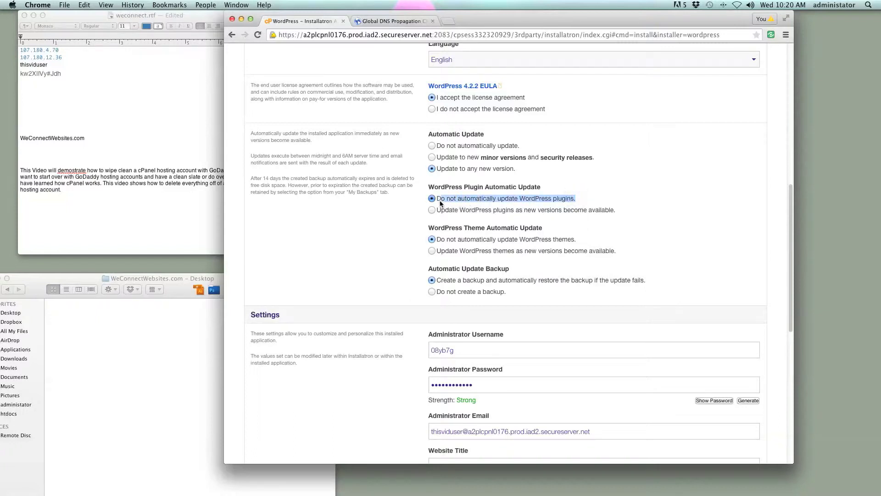
click(575, 197)
drag(574, 200, 440, 201)
click(577, 197)
drag(577, 197, 442, 197)
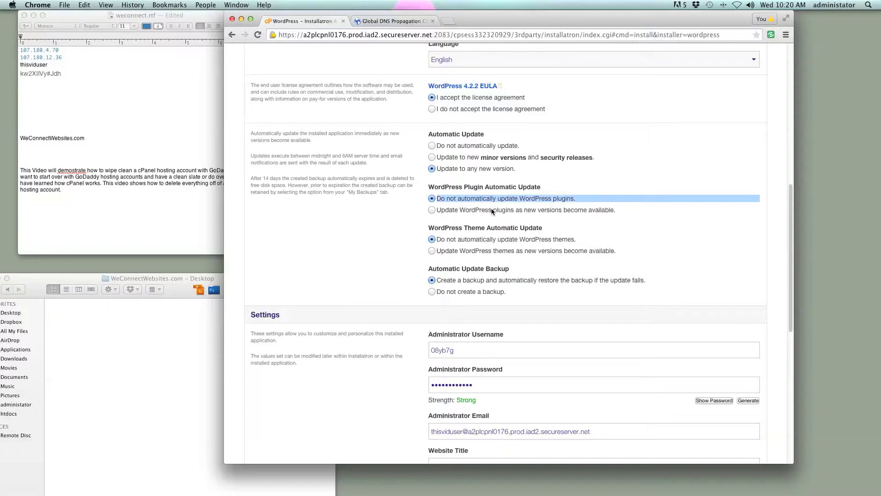
click(562, 219)
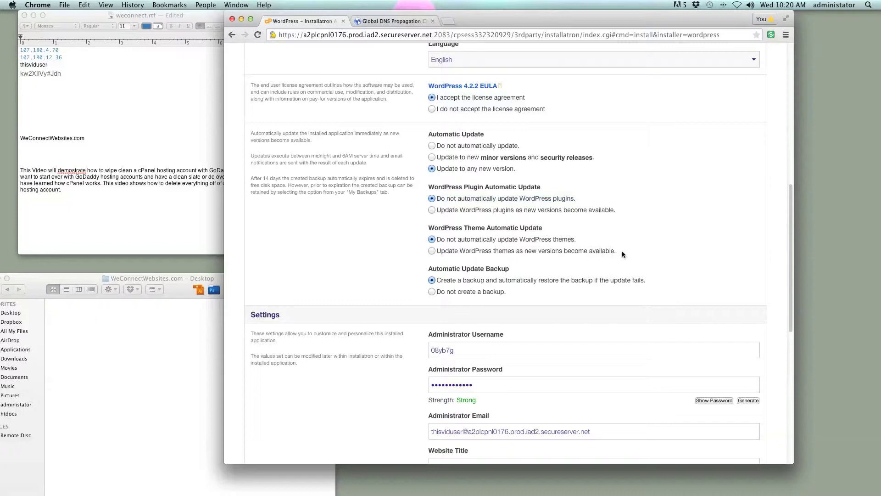
drag(615, 253, 437, 187)
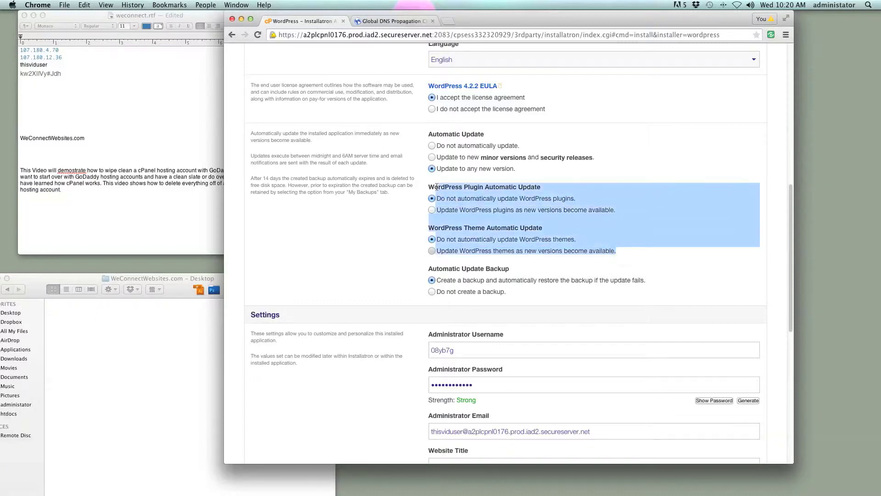
click(555, 256)
scroll(519, 268, down, 1)
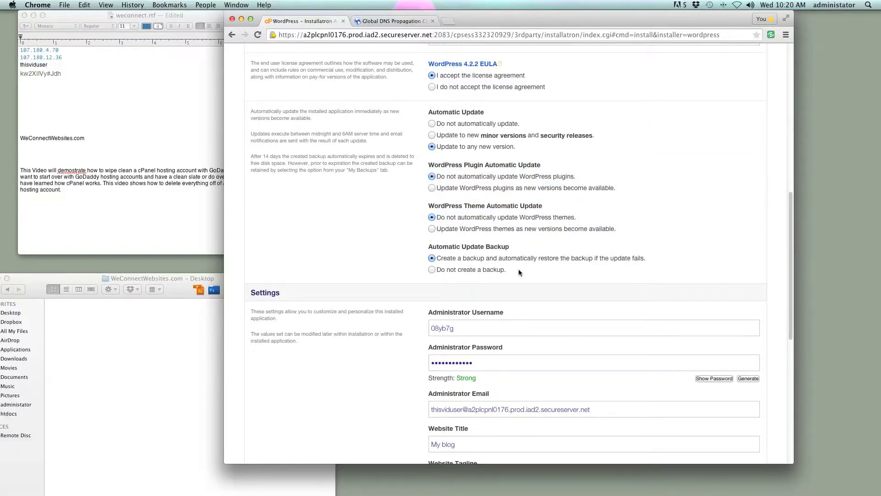
drag(634, 231, 428, 168)
click(530, 247)
drag(624, 230, 438, 174)
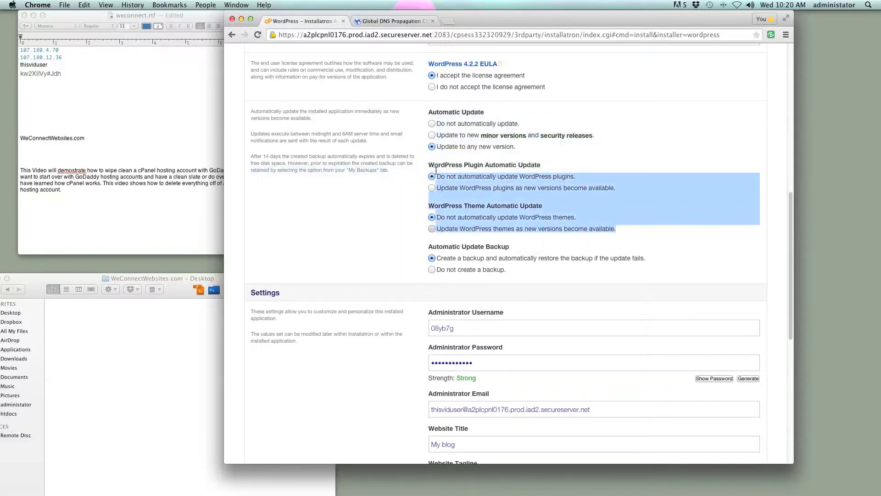
- Keep backup-and-restore enabled for failed automatic updates
click(528, 268)
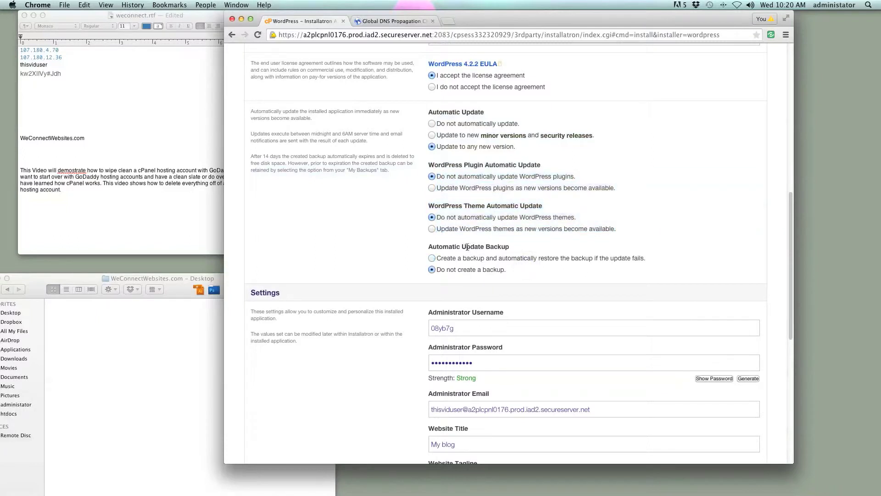
drag(513, 252, 435, 242)
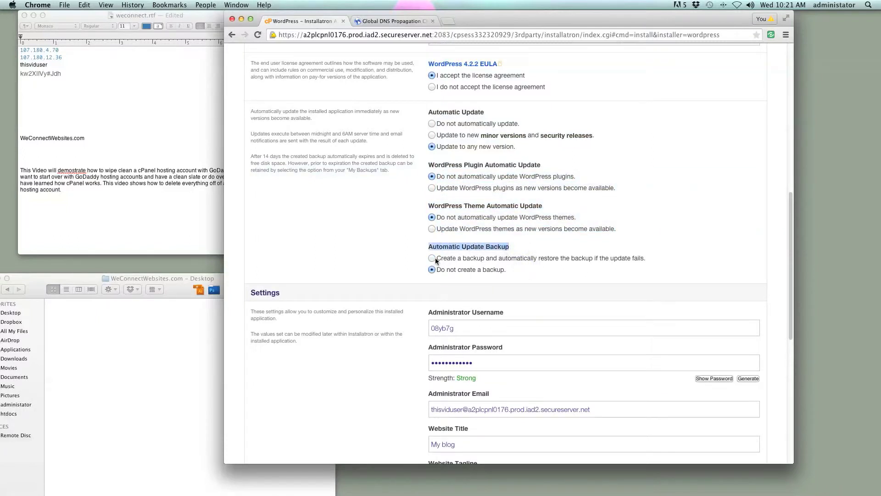
click(433, 258)
drag(643, 257, 434, 247)
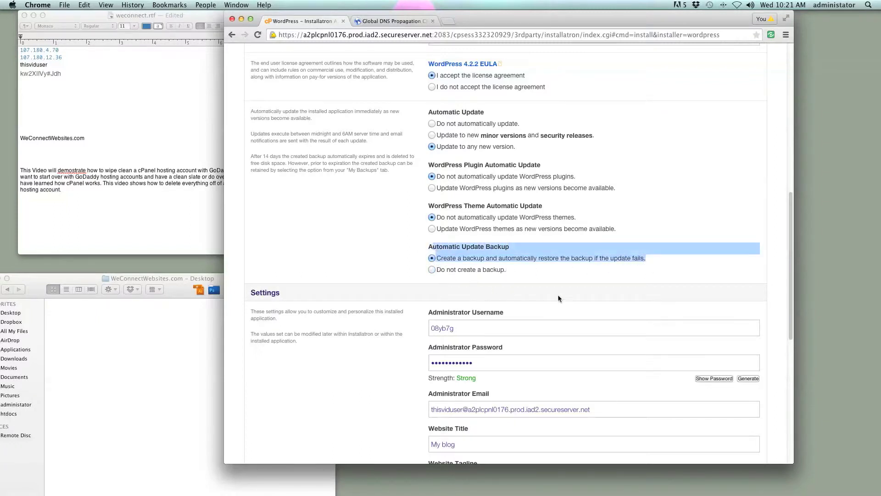
click(510, 276)
scroll(511, 276, down, 3)
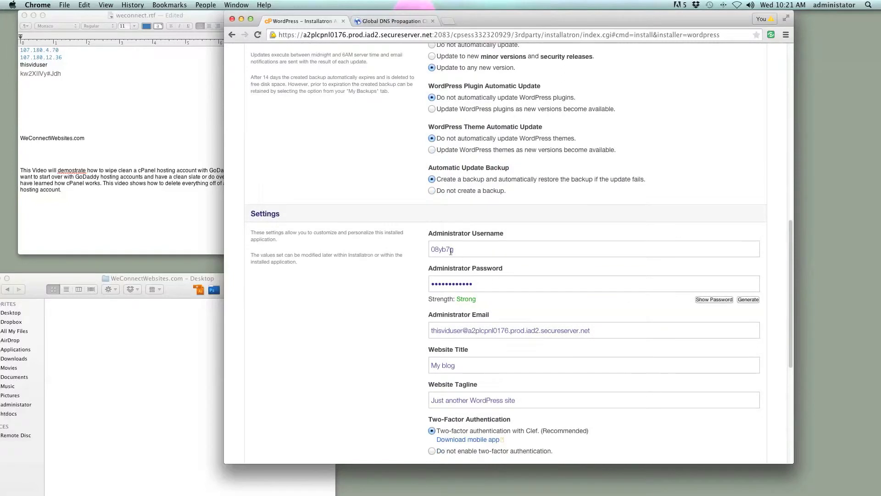
- Replace the administrator username with a new one and copy it into the TextEdit notes
scroll(455, 248, down, 1)
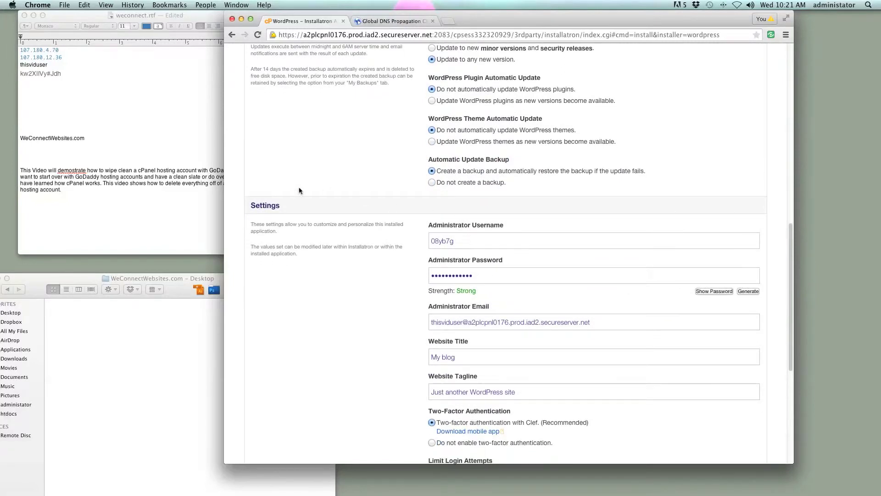
click(173, 134)
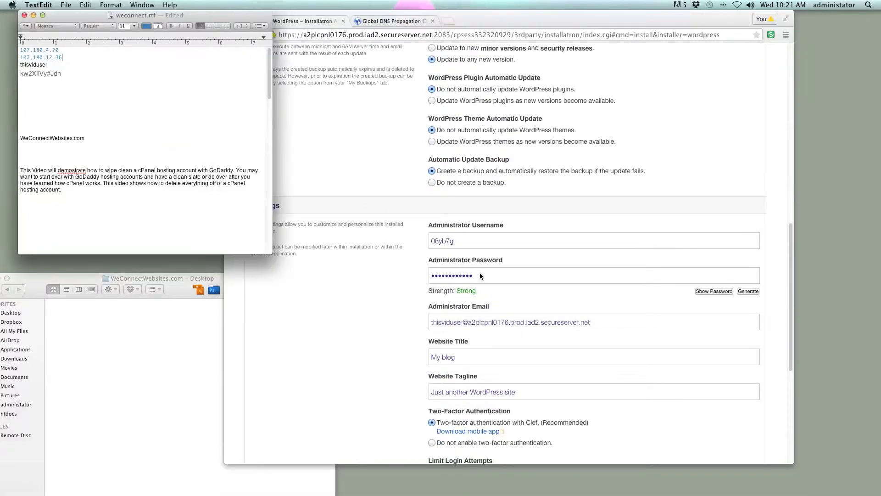
click(470, 251)
drag(466, 241, 418, 240)
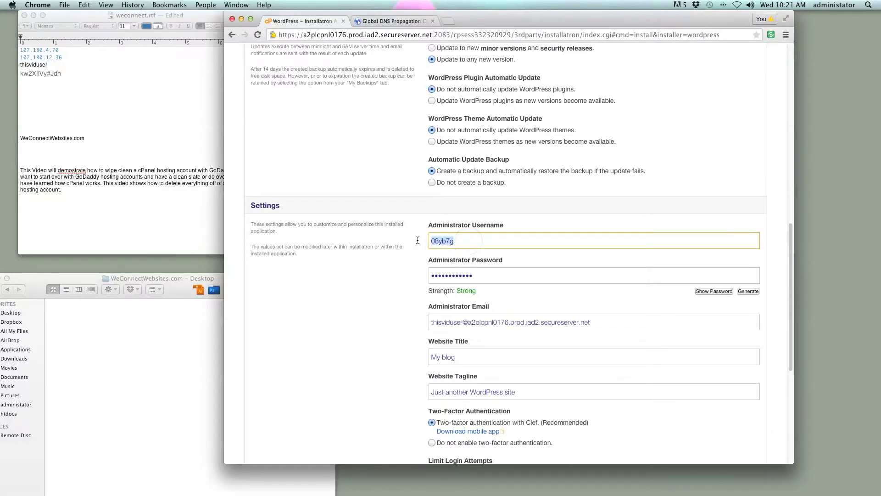
text(WeMoveWebsites)
double_click(494, 240)
key(super+c)
click(64, 96)
double_click(63, 96)
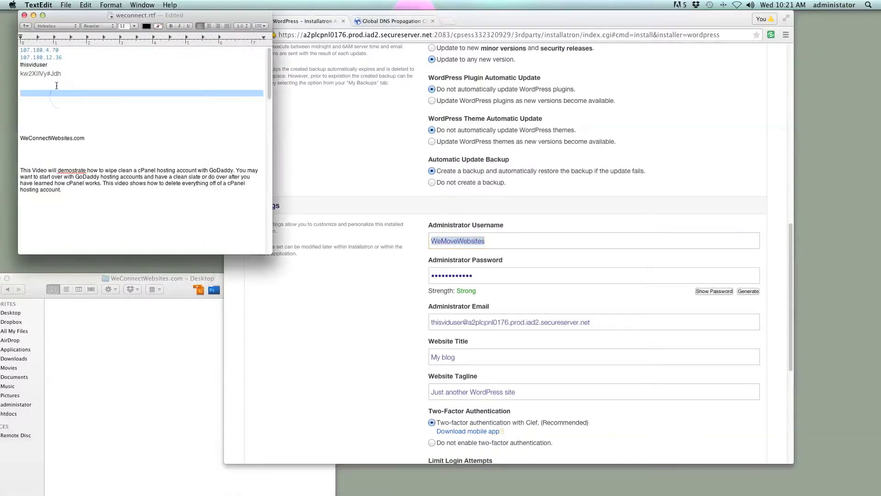
key(super+v)
- Replace the generated administrator password with the one saved in the notes
drag(62, 74, 20, 74)
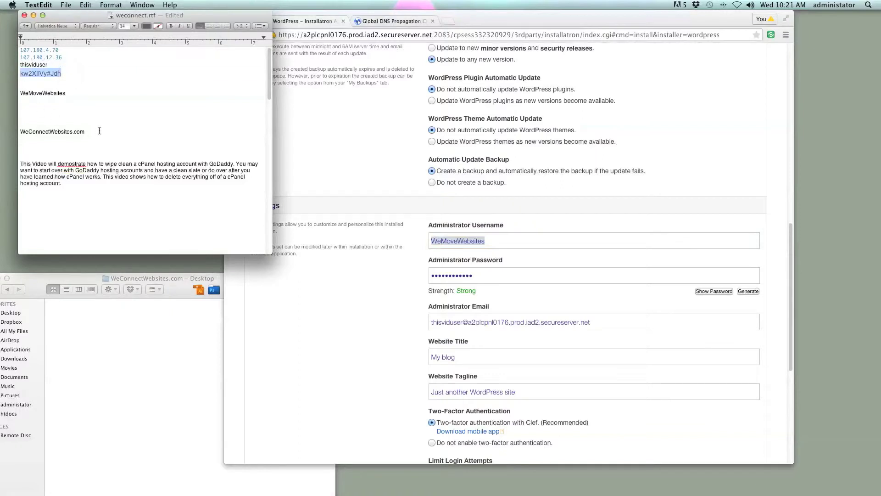
click(685, 302)
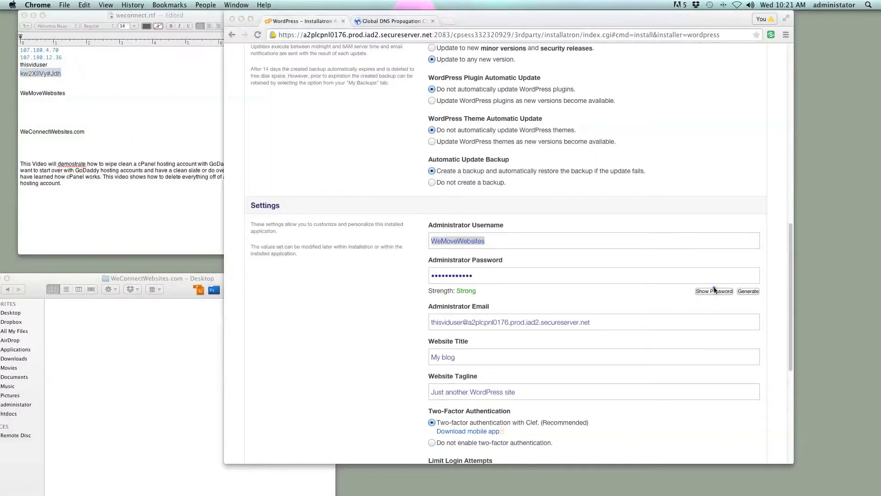
click(703, 291)
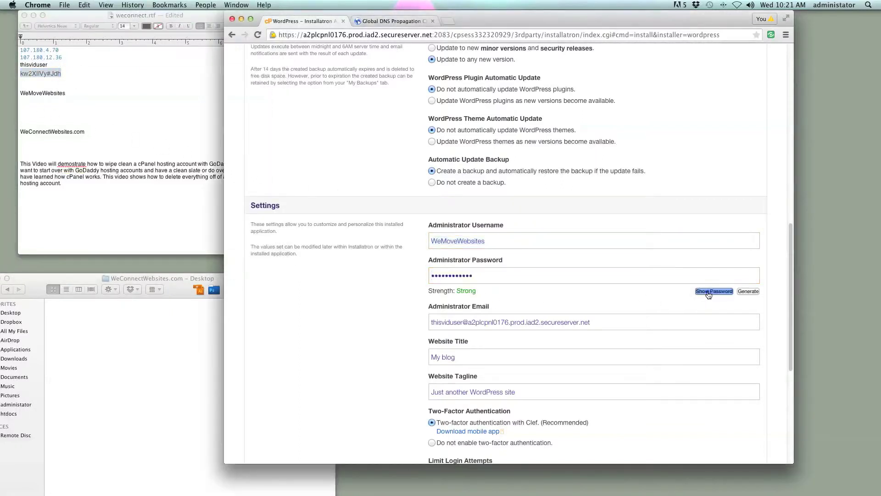
drag(497, 276, 404, 276)
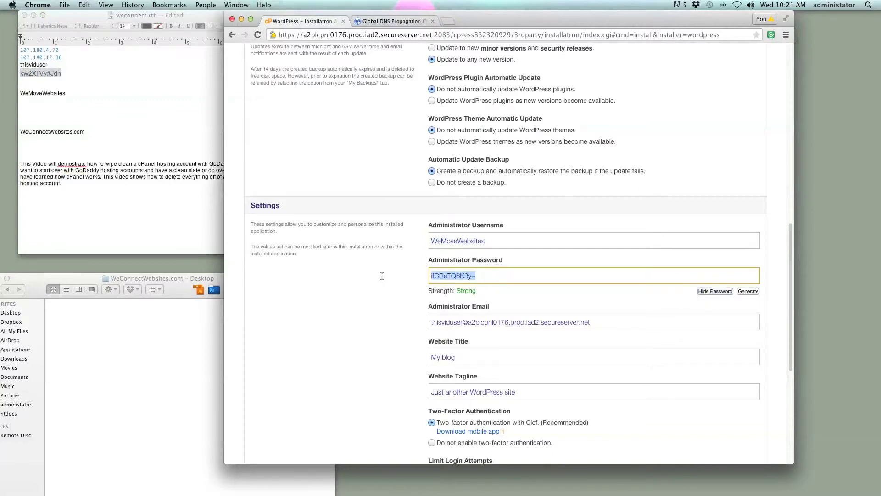
key(super+v)
click(522, 297)
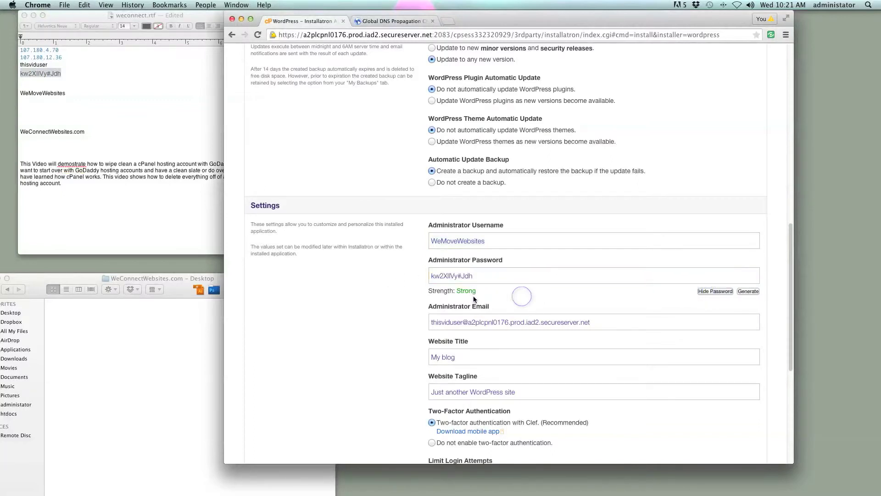
scroll(516, 311, down, 2)
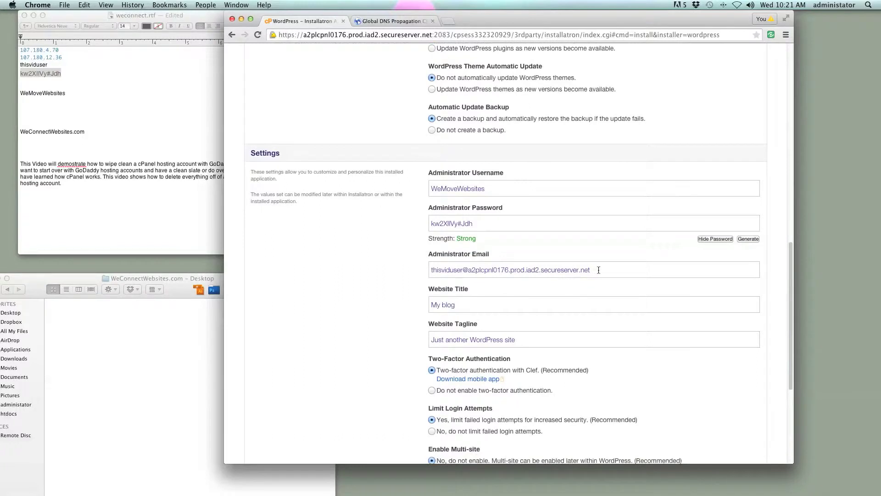
drag(599, 270, 410, 270)
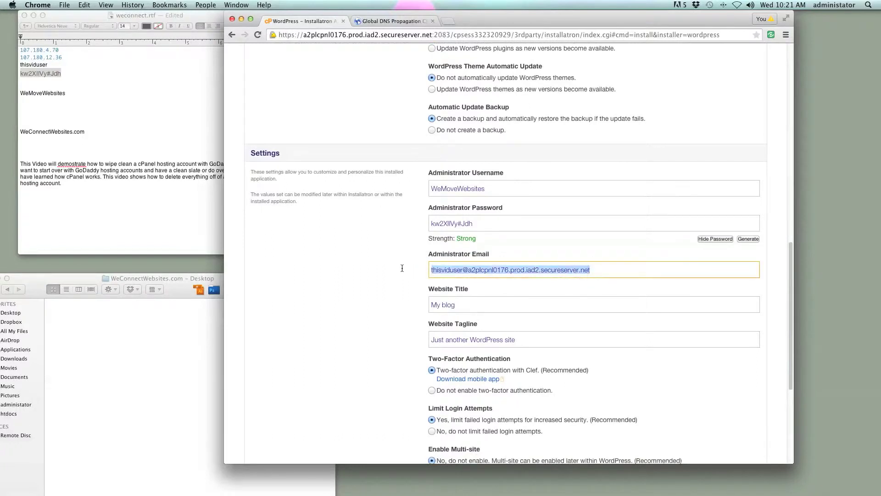
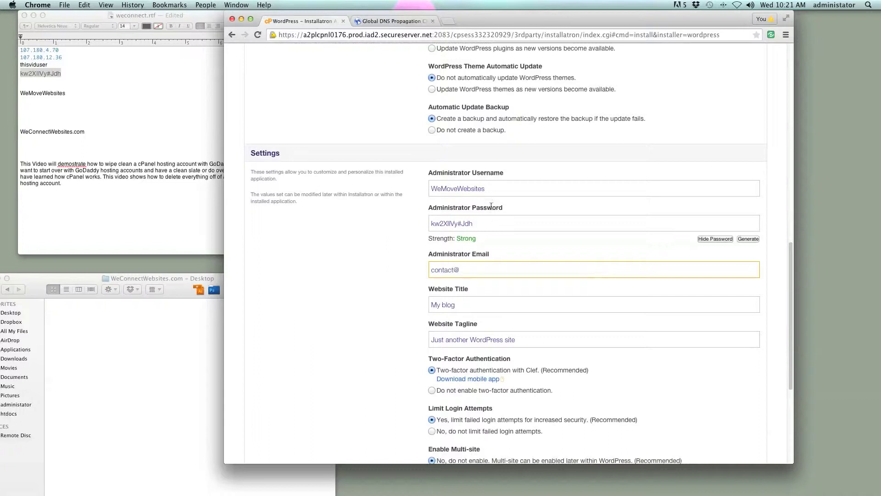
drag(494, 190, 399, 192)
key(super+c)
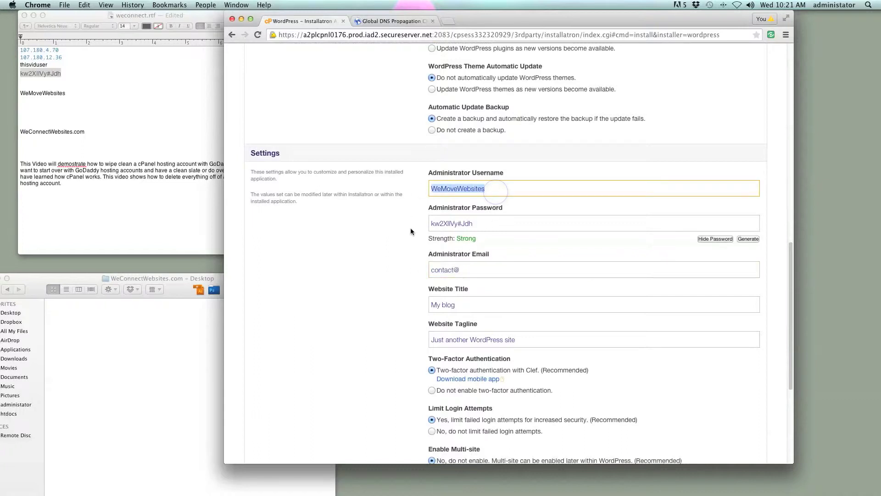
click(481, 274)
key(super+v)
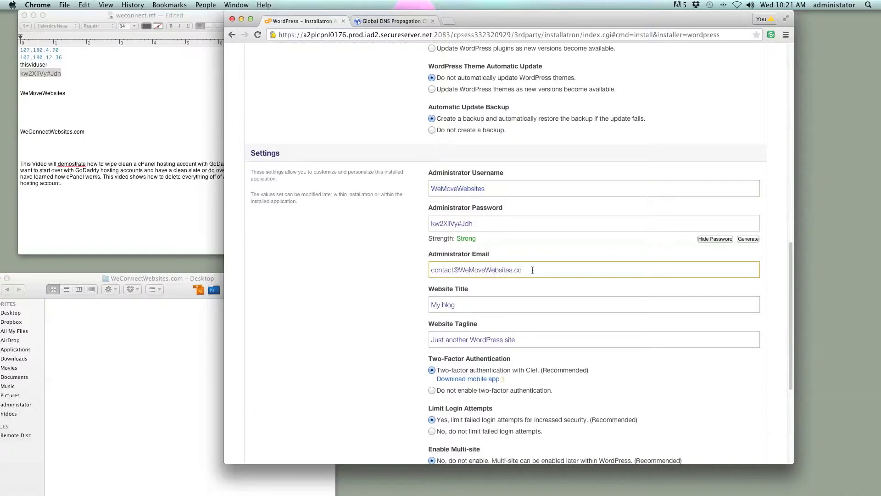
- Set the website title to 'Here is my demo' and the tagline to 'Have an awesome day!'
scroll(596, 273, down, 2)
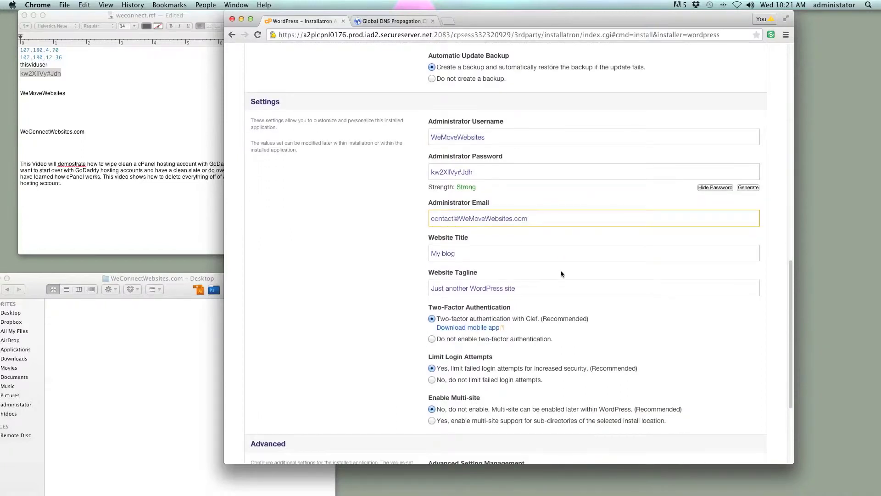
drag(472, 252, 431, 253)
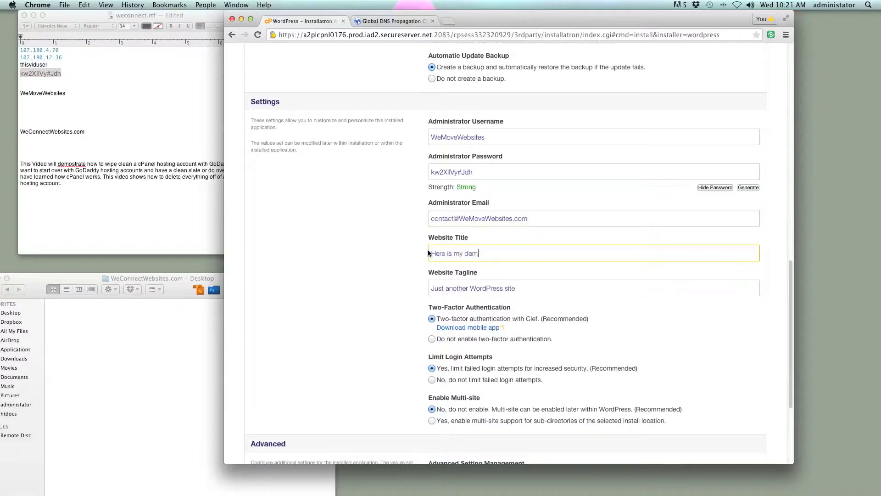
click(530, 285)
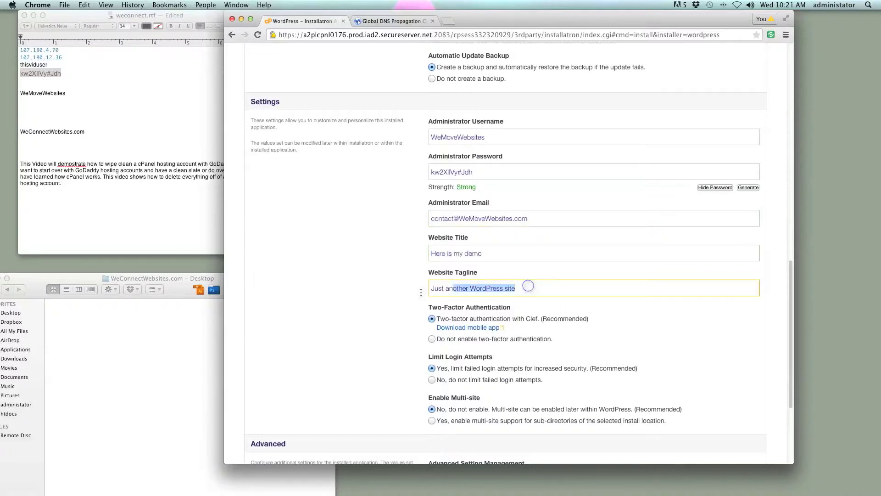
text(Have an awesome day!)
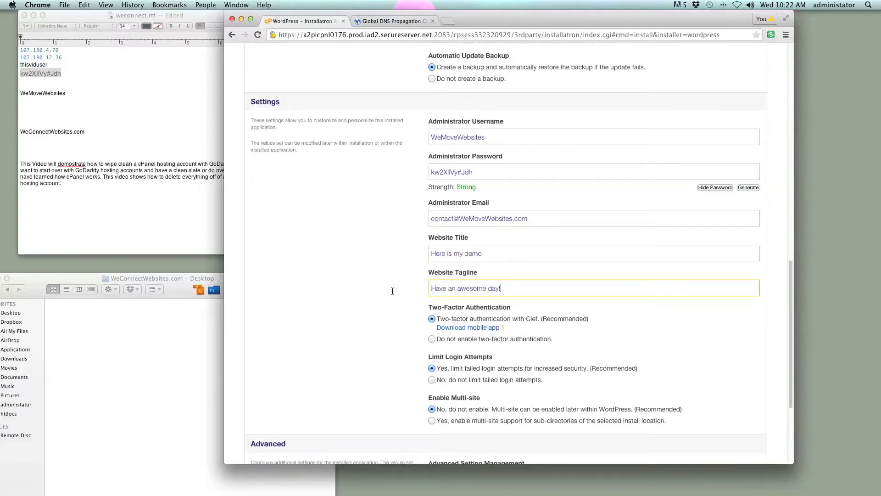
drag(492, 254, 431, 253)
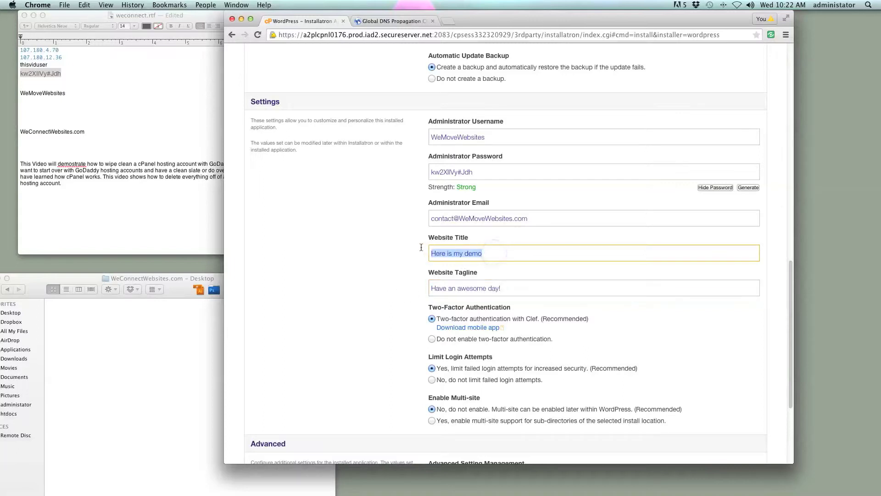
drag(513, 290, 427, 272)
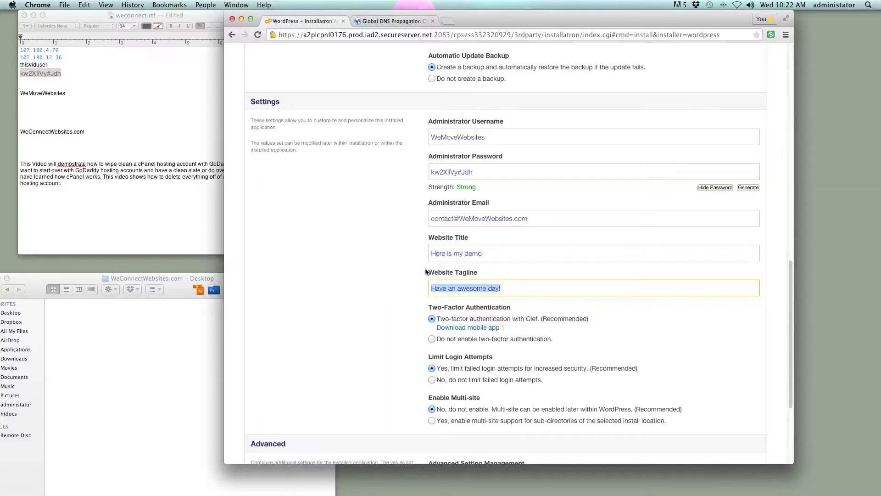
drag(492, 253, 422, 258)
drag(519, 289, 425, 284)
triple_click(484, 254)
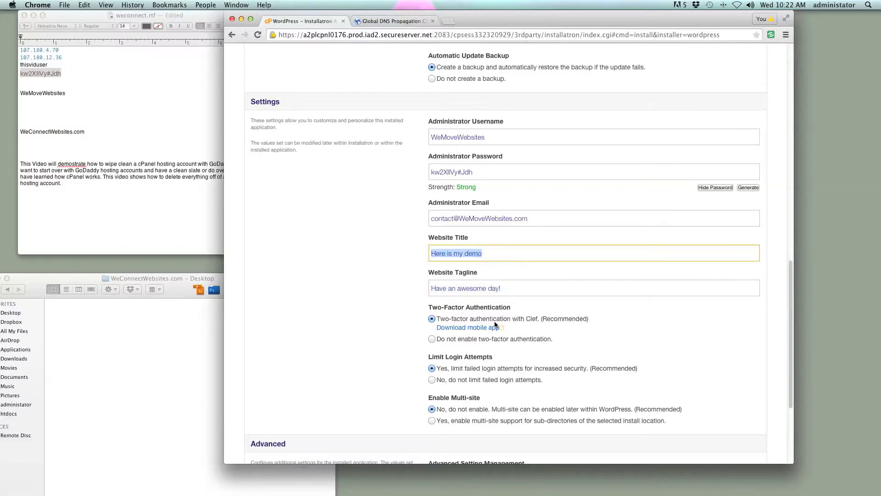
scroll(489, 270, down, 5)
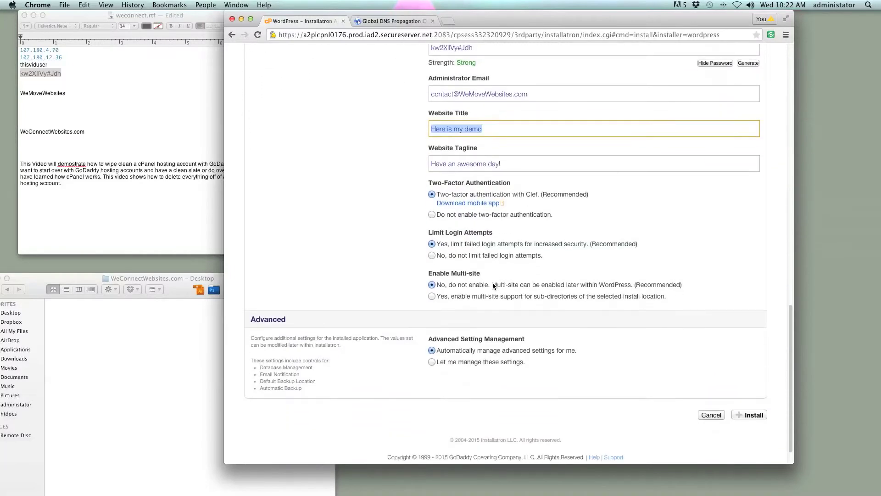
drag(560, 210, 431, 186)
click(576, 221)
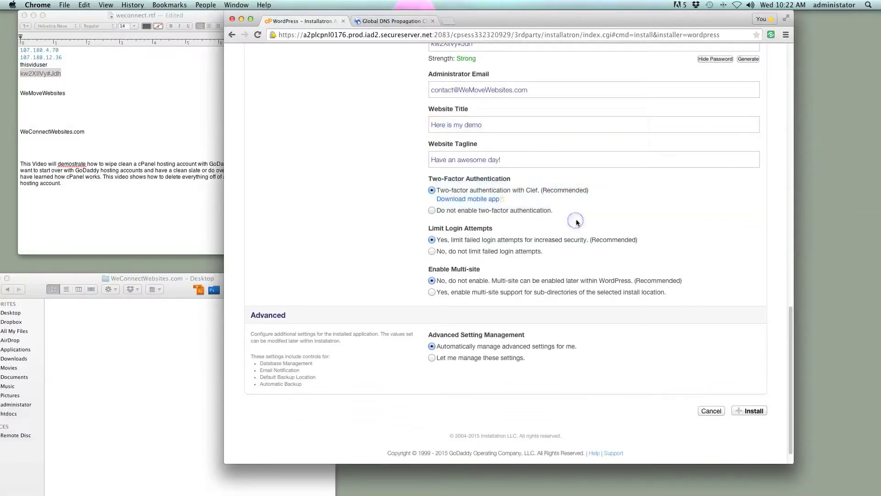
click(537, 190)
scroll(580, 218, down, 1)
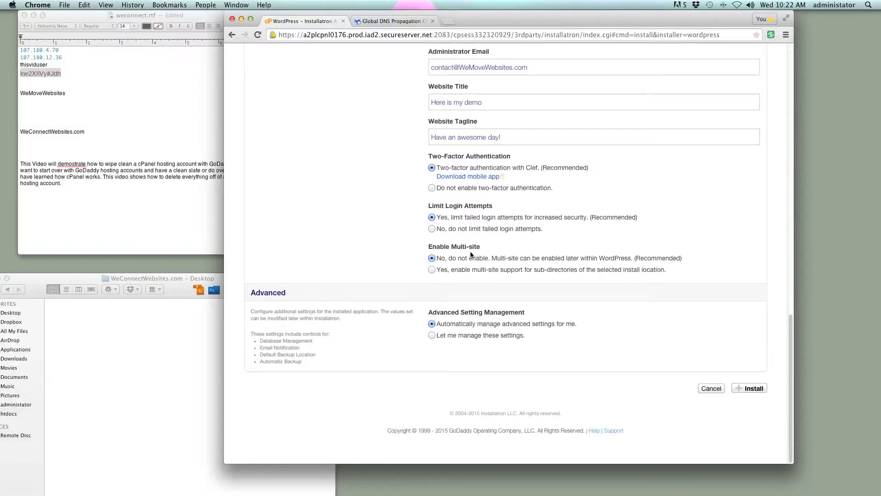
click(459, 257)
- Manage advanced settings manually and turn on 7 daily automatic backups
click(433, 335)
scroll(495, 346, down, 5)
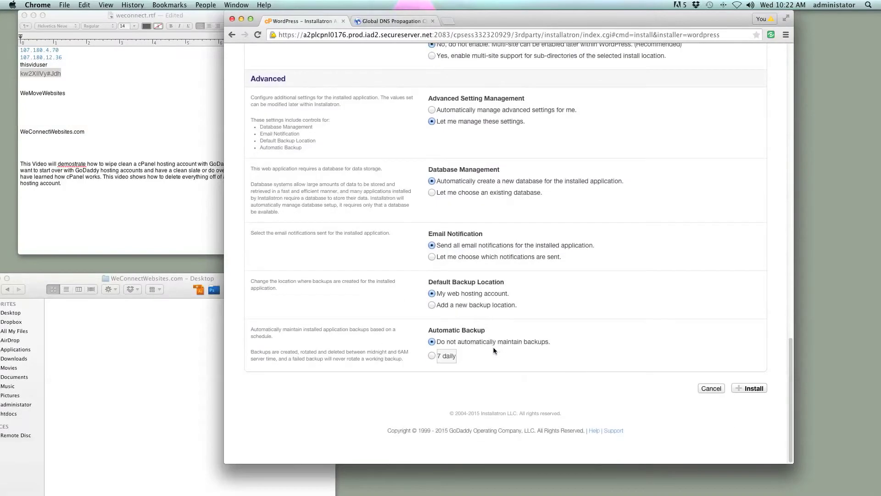
scroll(472, 309, up, 3)
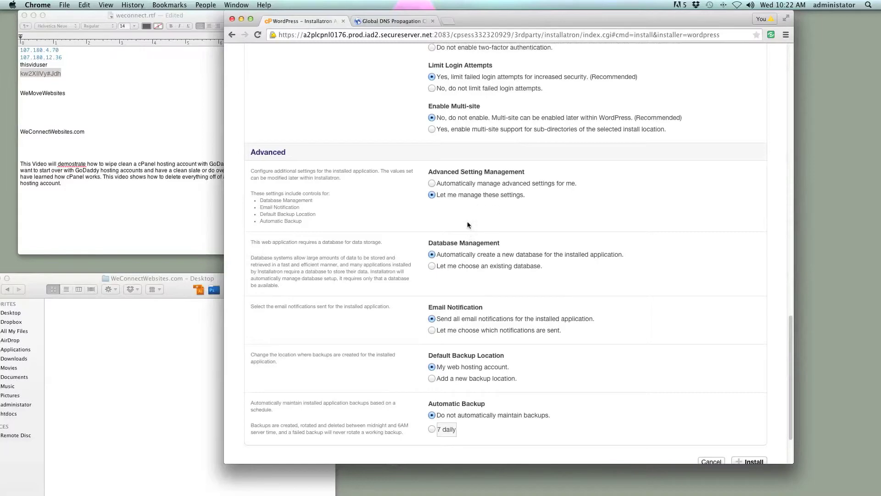
scroll(454, 266, down, 3)
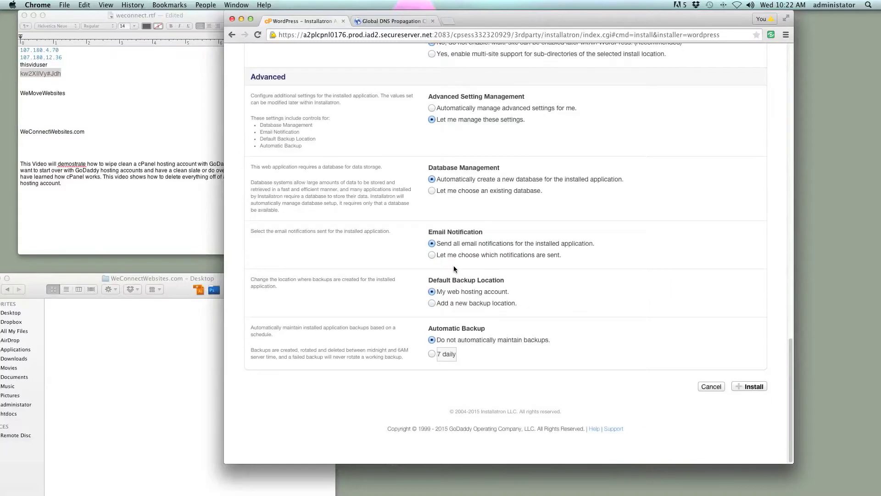
click(432, 356)
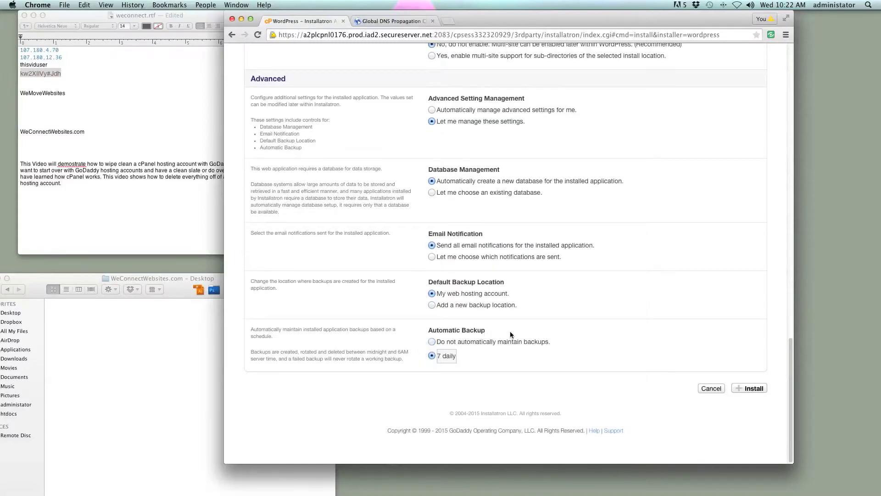
scroll(535, 319, up, 1)
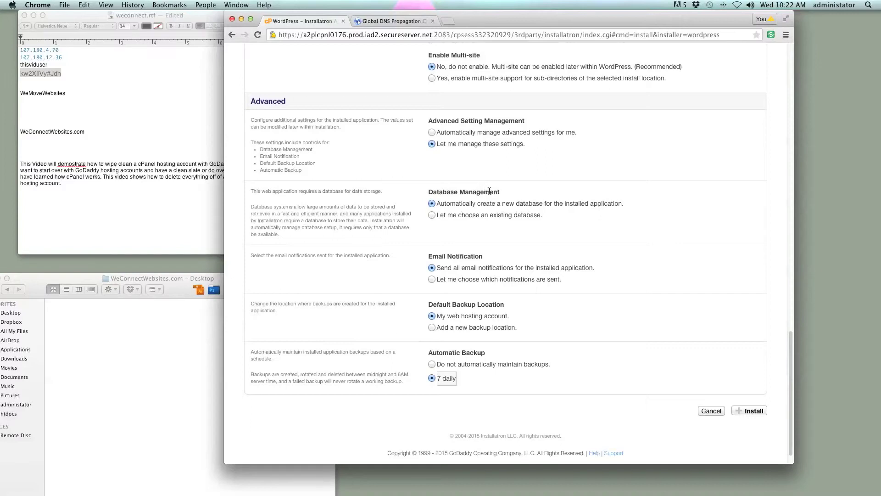
drag(485, 192, 428, 190)
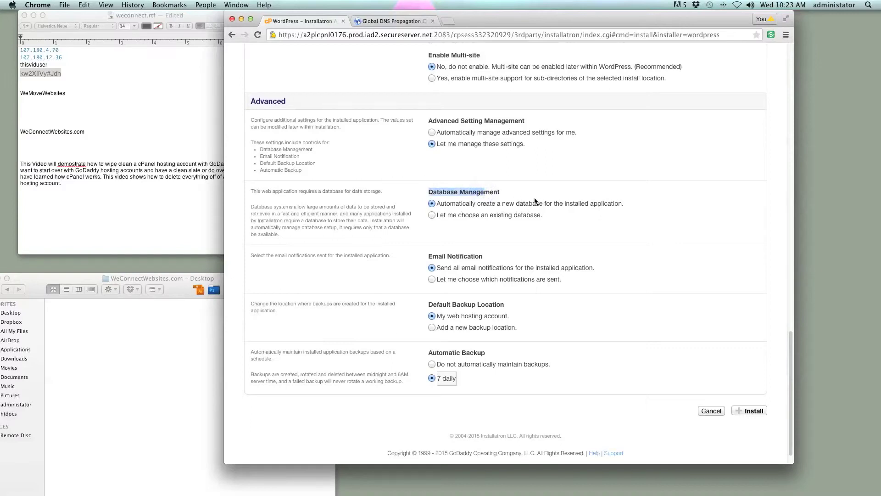
drag(481, 145, 463, 145)
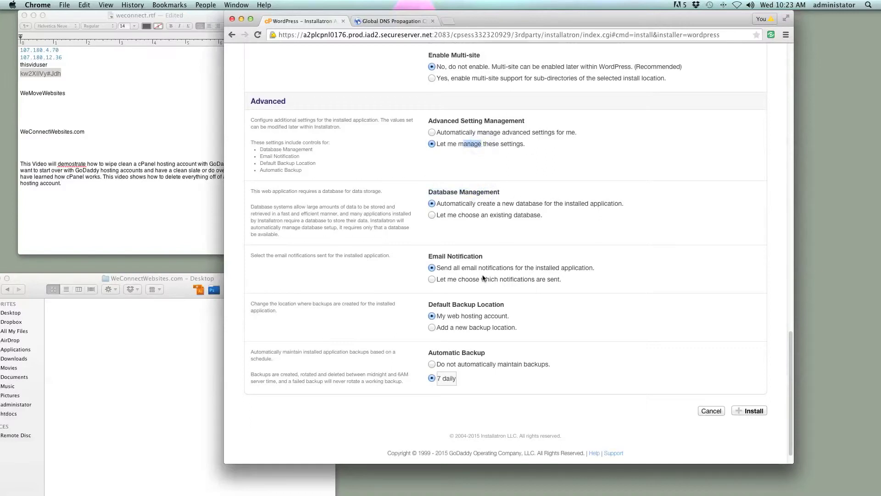
drag(485, 278, 455, 276)
- Try a new backup location, then switch backups back to the web hosting account
scroll(657, 295, down, 1)
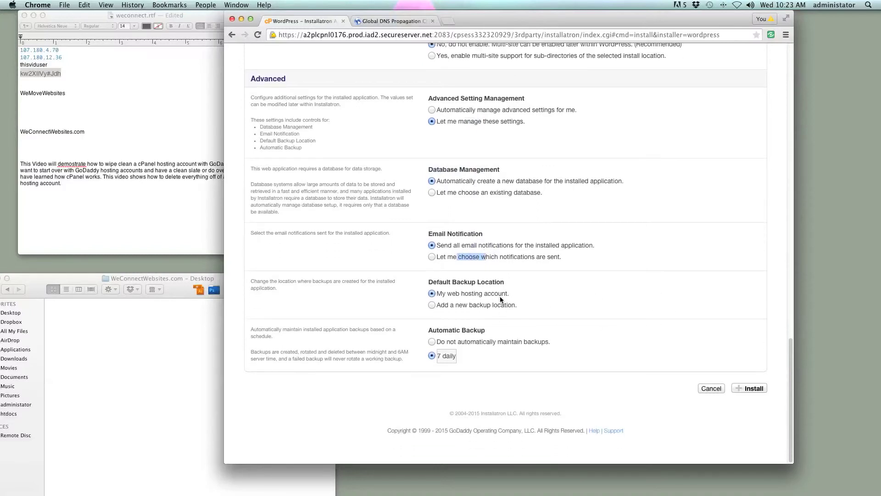
drag(502, 294, 447, 295)
click(572, 301)
click(481, 305)
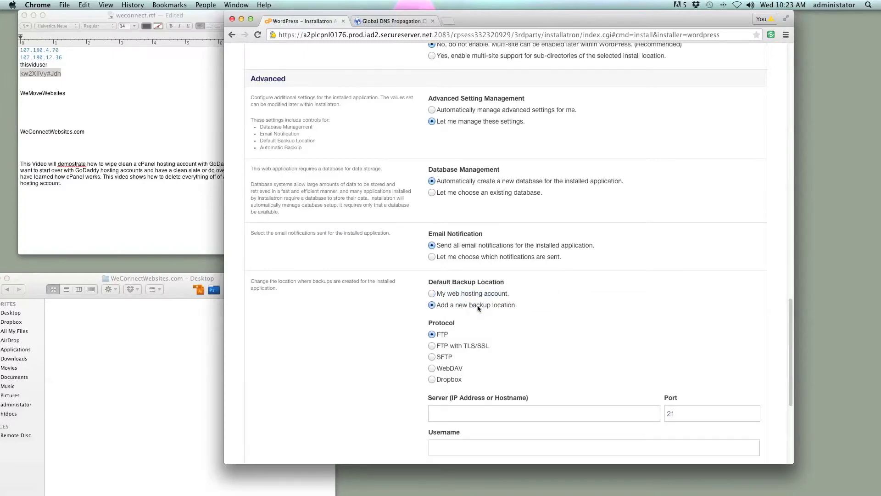
scroll(518, 416, down, 5)
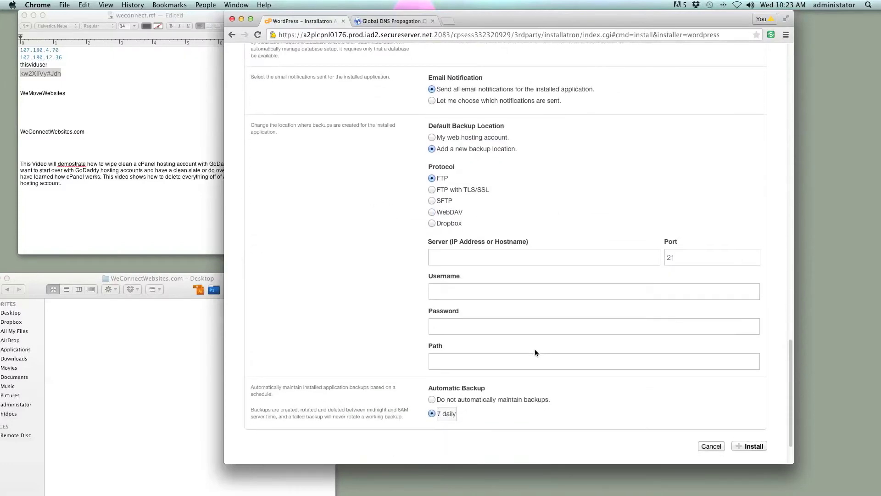
scroll(497, 188, up, 1)
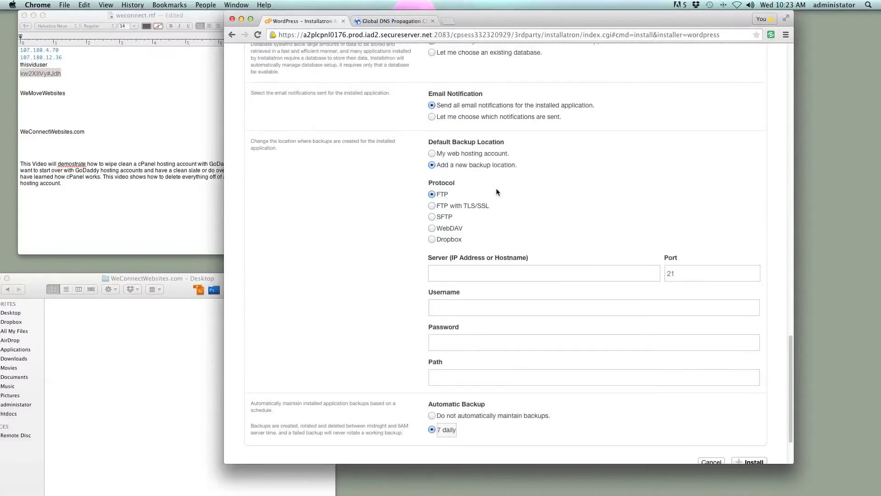
click(445, 154)
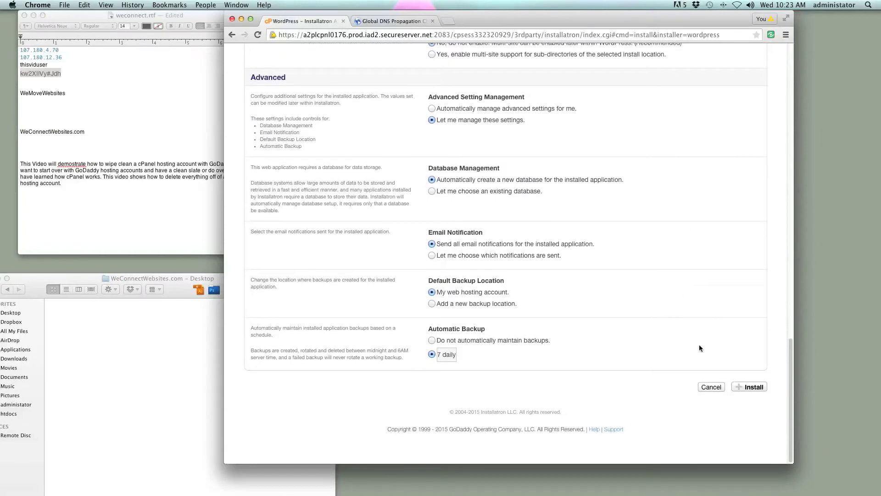
- Launch the WordPress install and return to the whatsmydns propagation check
click(744, 387)
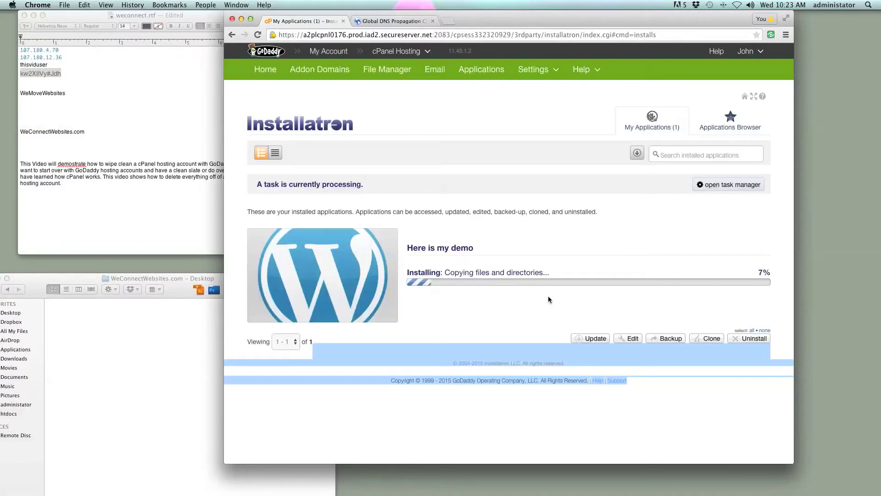
click(497, 235)
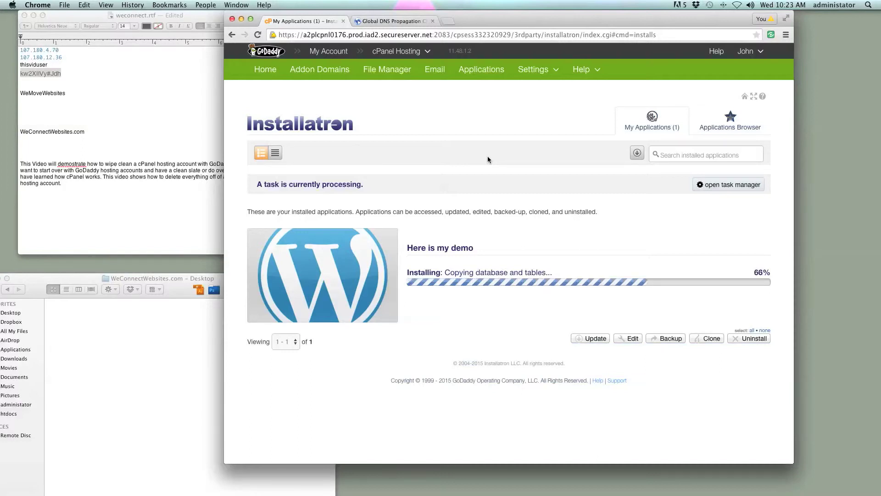
click(395, 22)
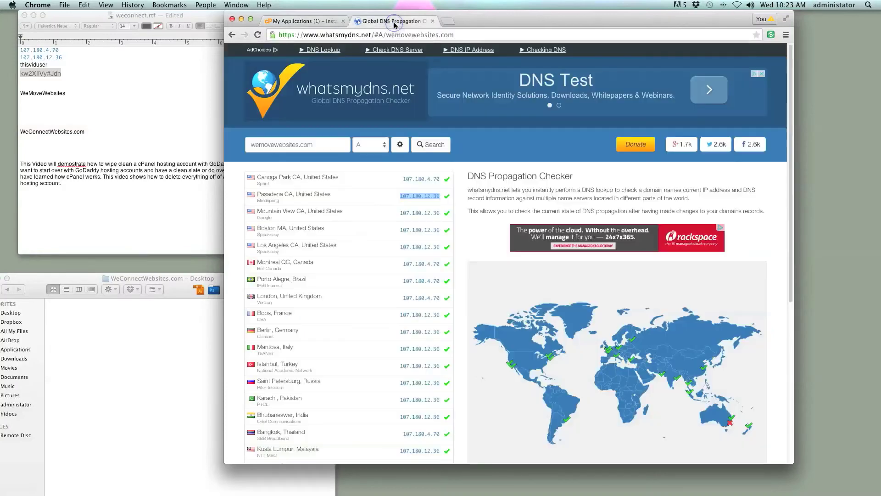
- Rerun the wemovewebsites.com DNS lookup and paste WeMoveWebsites into a new tab's address bar
click(436, 145)
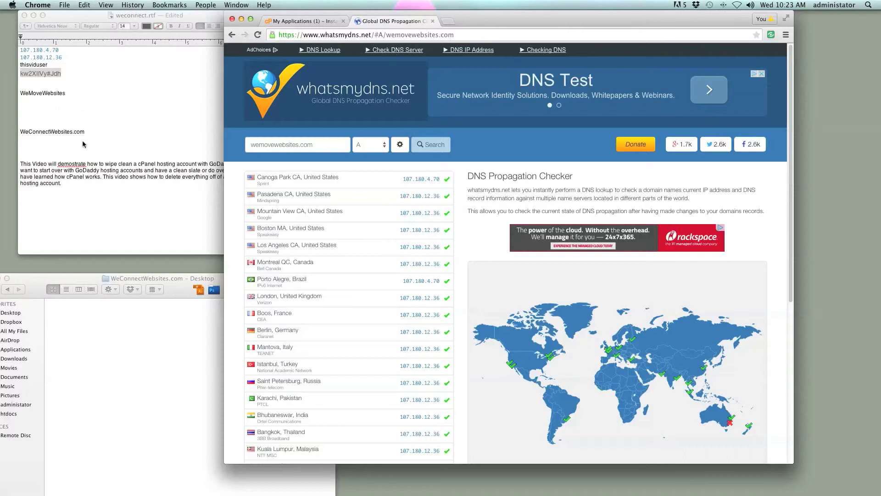
click(78, 123)
drag(67, 94, 17, 91)
key(super+c)
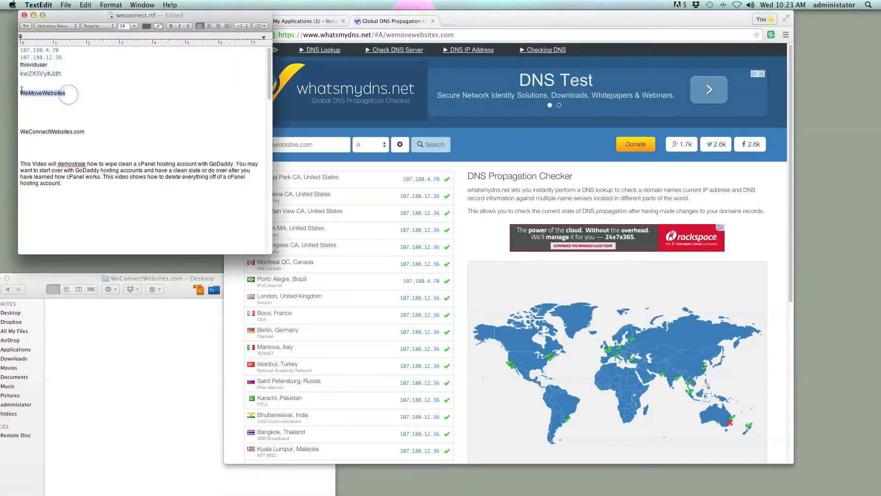
click(452, 20)
click(450, 21)
key(super+v)
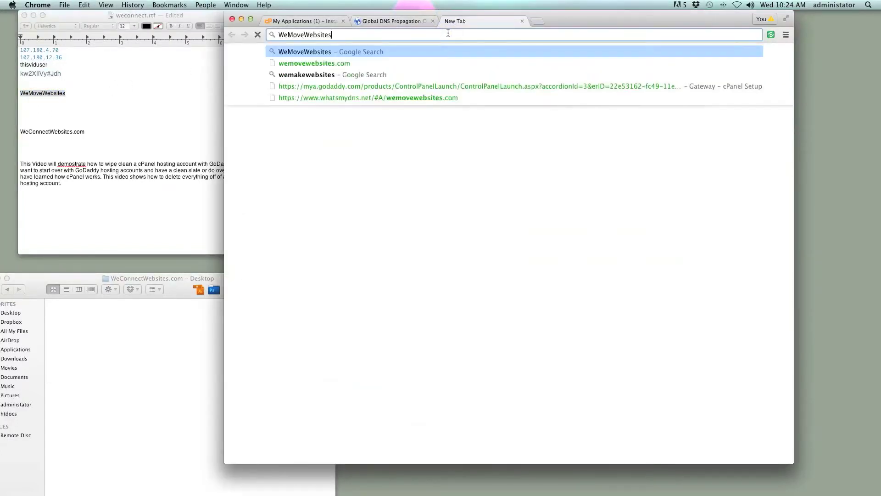
- Load wemovewebsites.com, compare its Coming Soon page with the DNS results, and return to Installatron
text(.com)
key(Return)
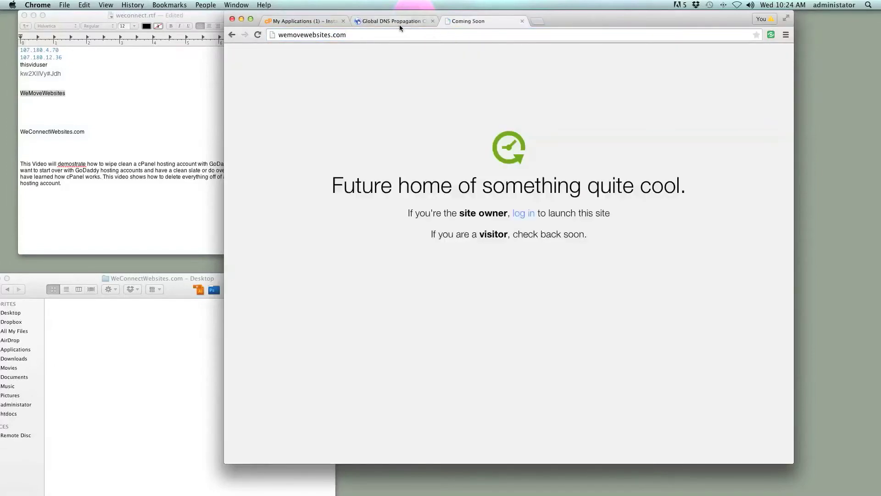
click(388, 21)
click(483, 21)
click(381, 21)
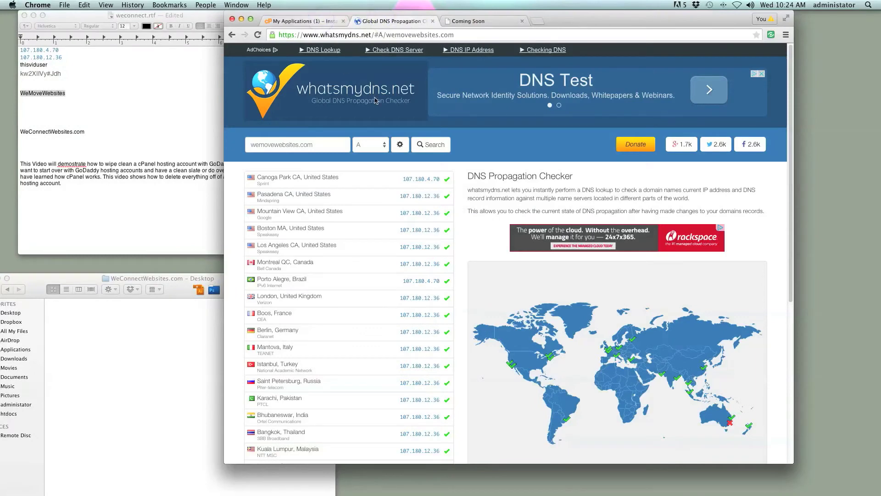
click(482, 136)
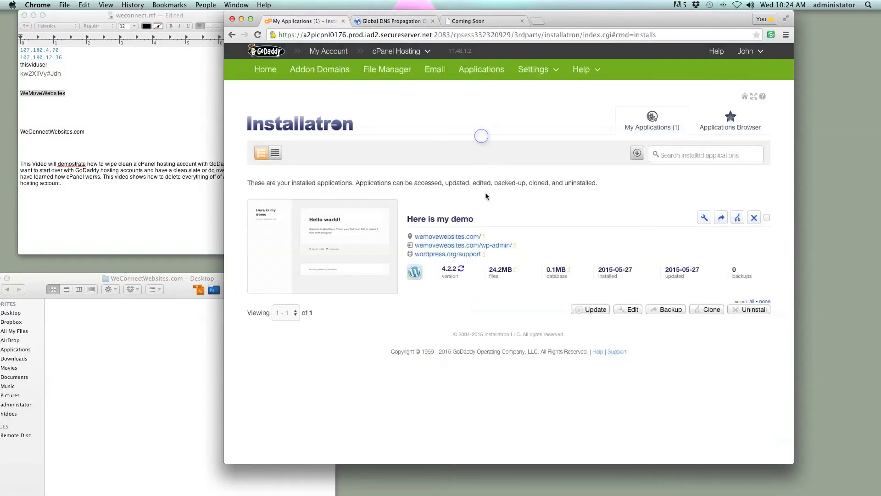
- Open wemovewebsites.com/wp-admin in a new tab and review the Installatron application listing
click(471, 246)
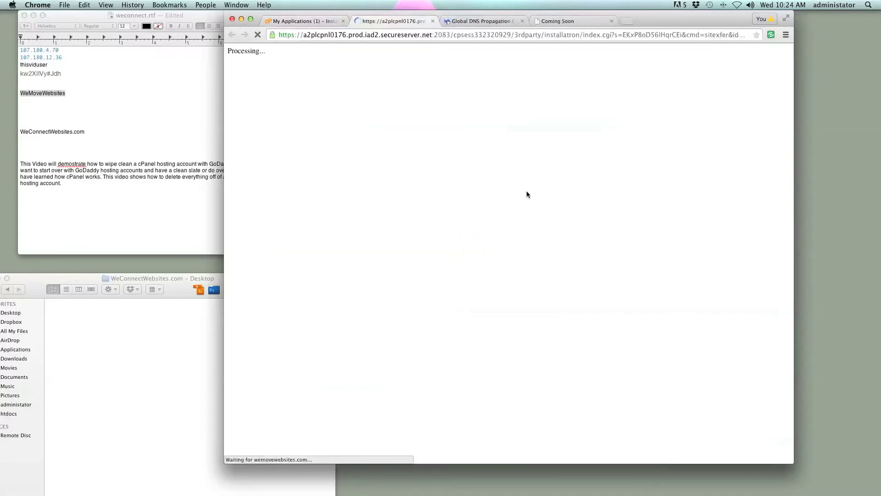
click(317, 20)
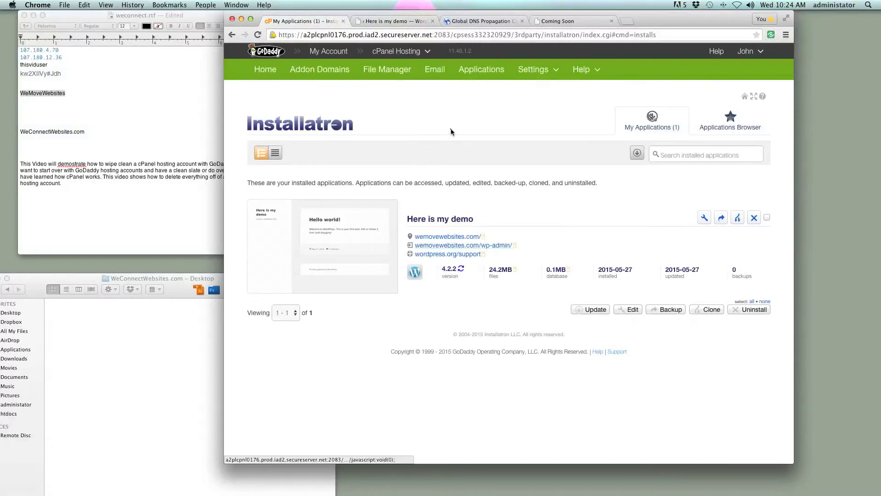
click(495, 218)
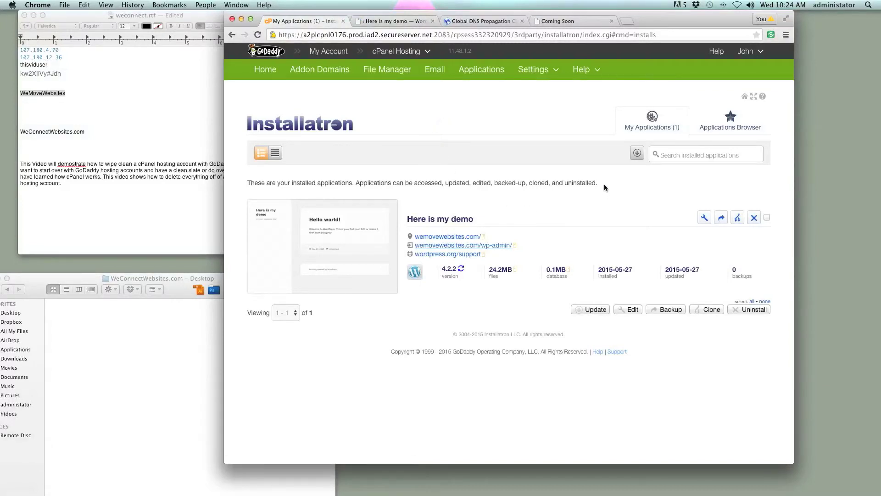
drag(601, 184, 312, 170)
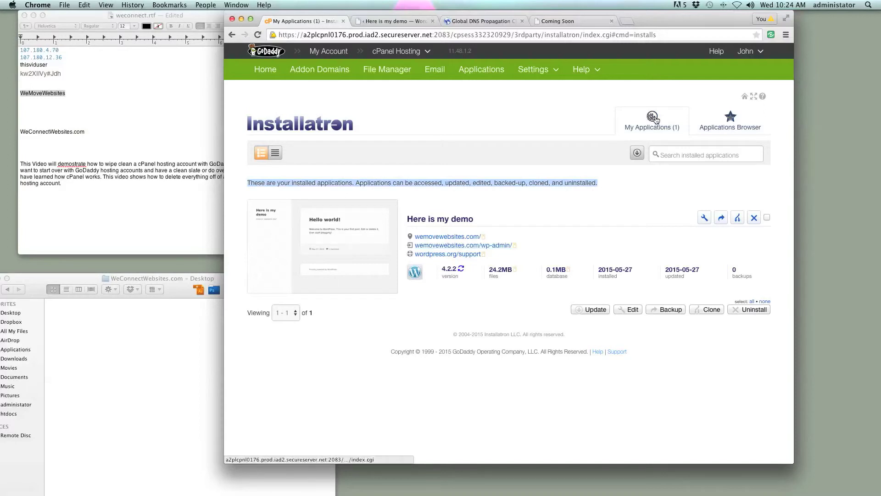
click(637, 191)
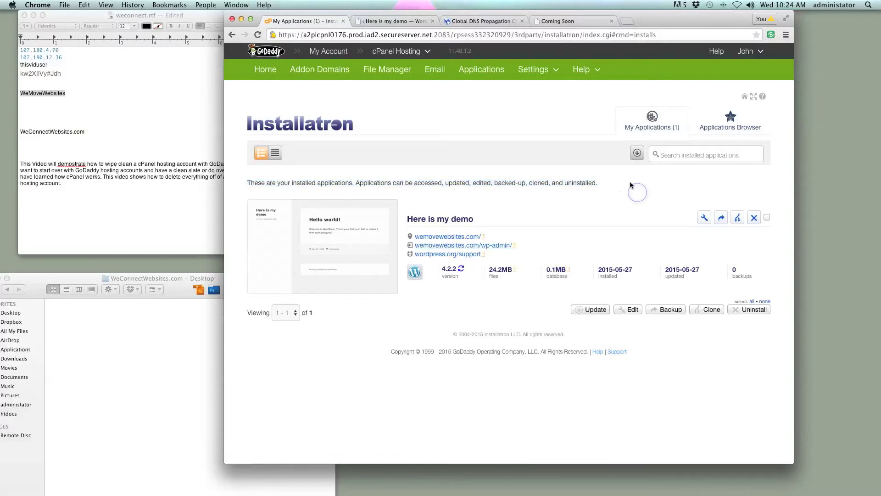
double_click(644, 102)
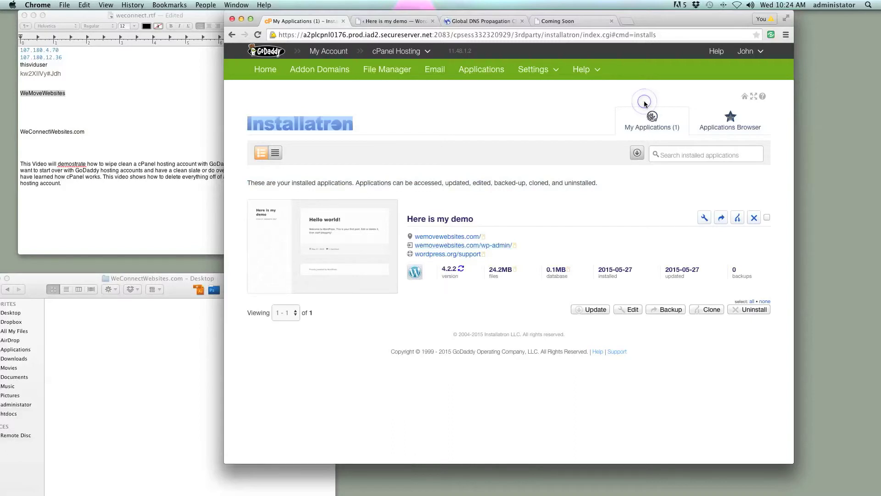
click(540, 209)
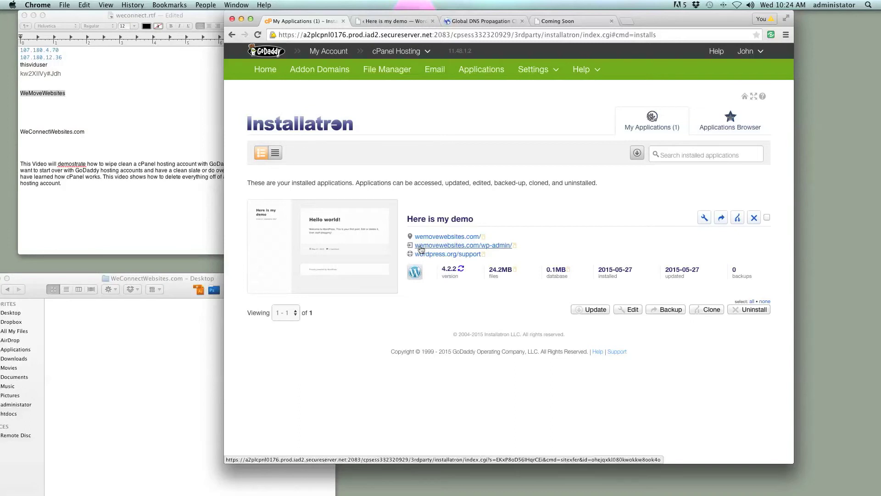
- Open the live site and WordPress dashboard from Installatron, then view the Updates page
click(445, 238)
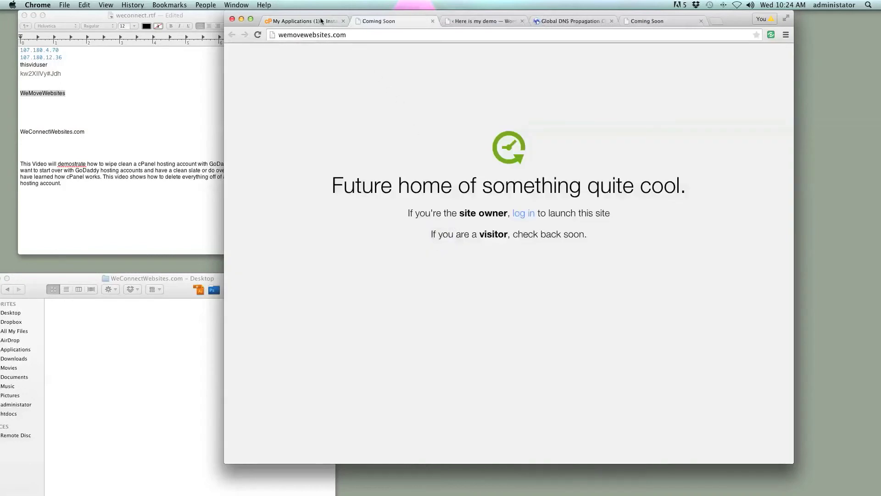
click(321, 20)
click(433, 247)
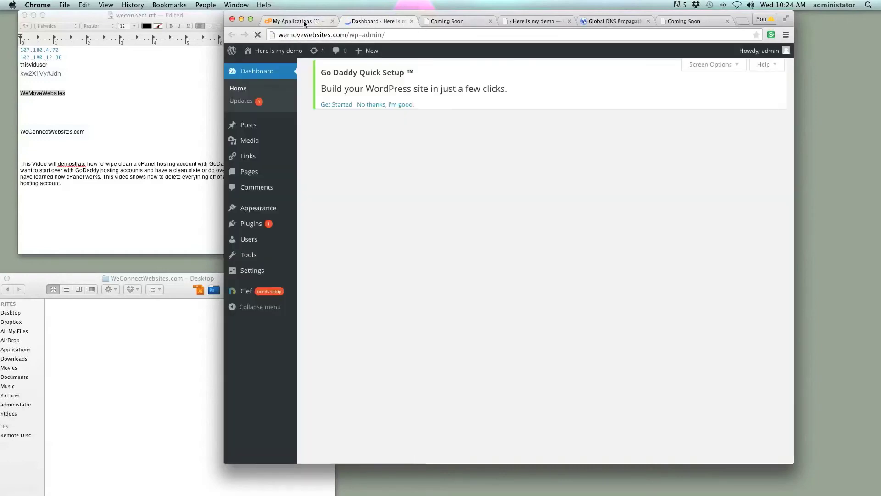
click(305, 23)
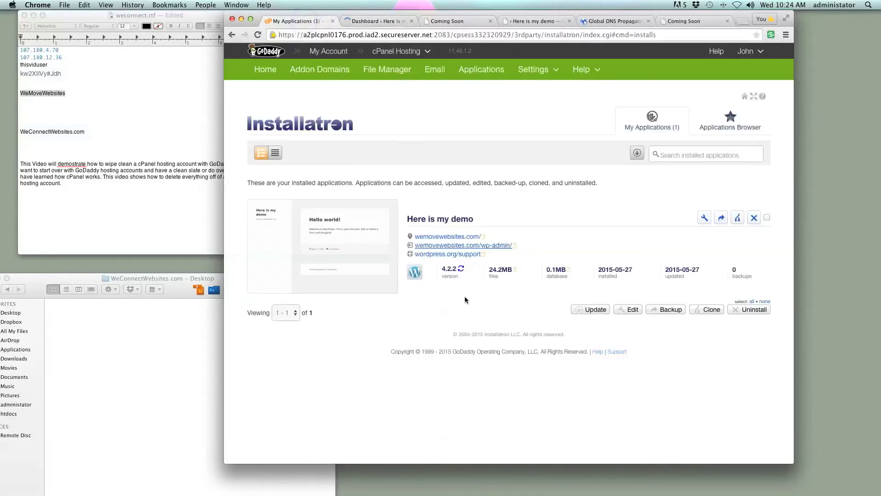
click(441, 255)
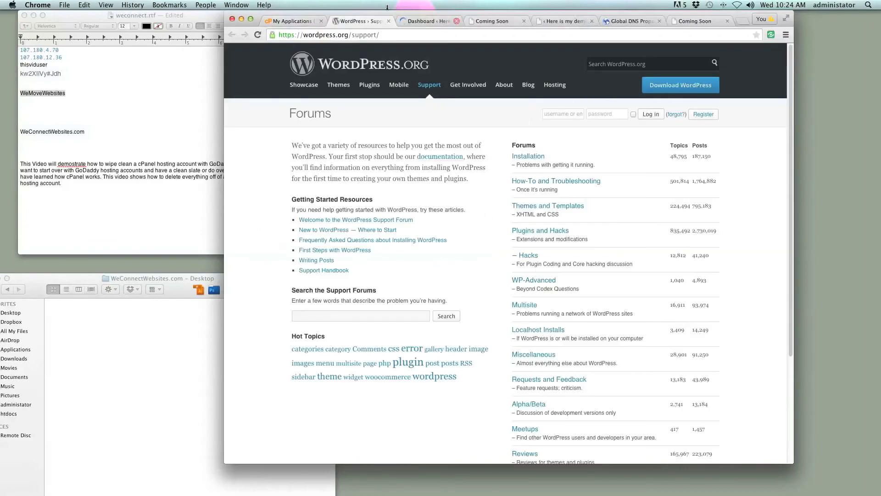
click(387, 22)
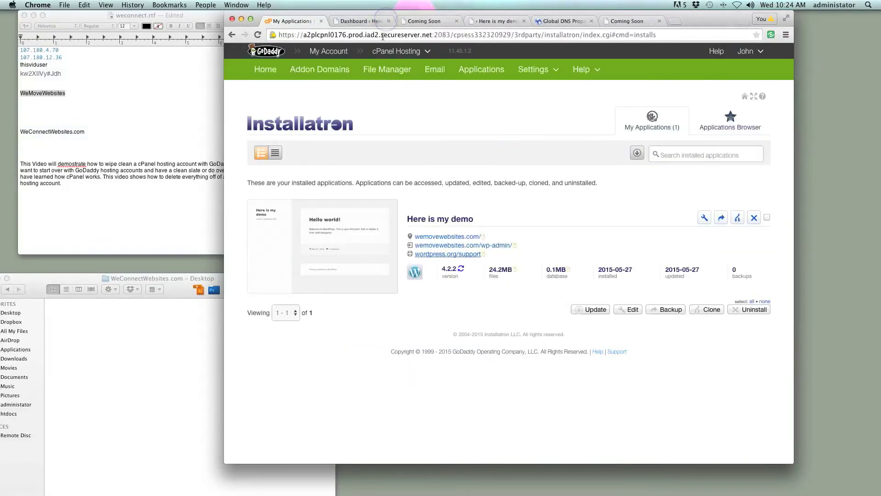
click(376, 22)
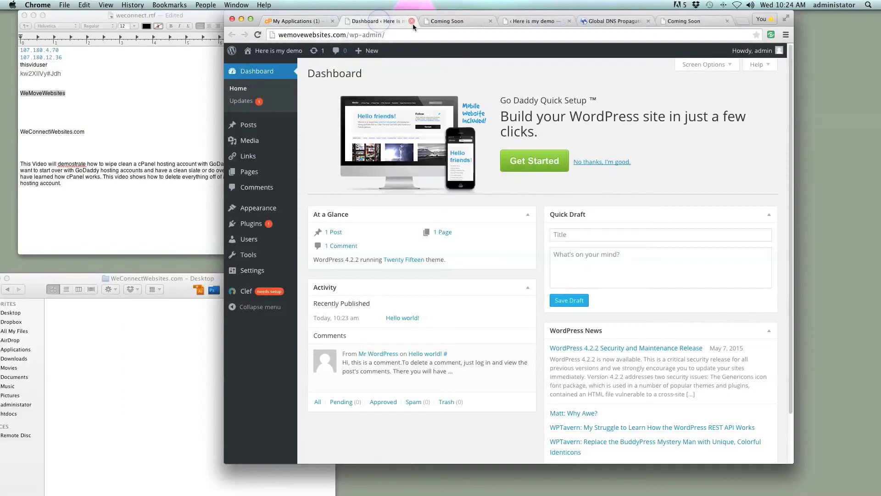
click(241, 100)
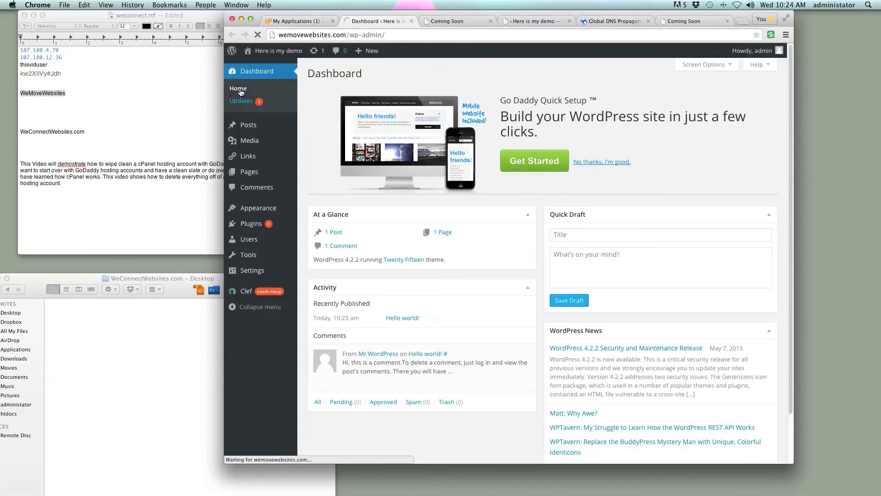